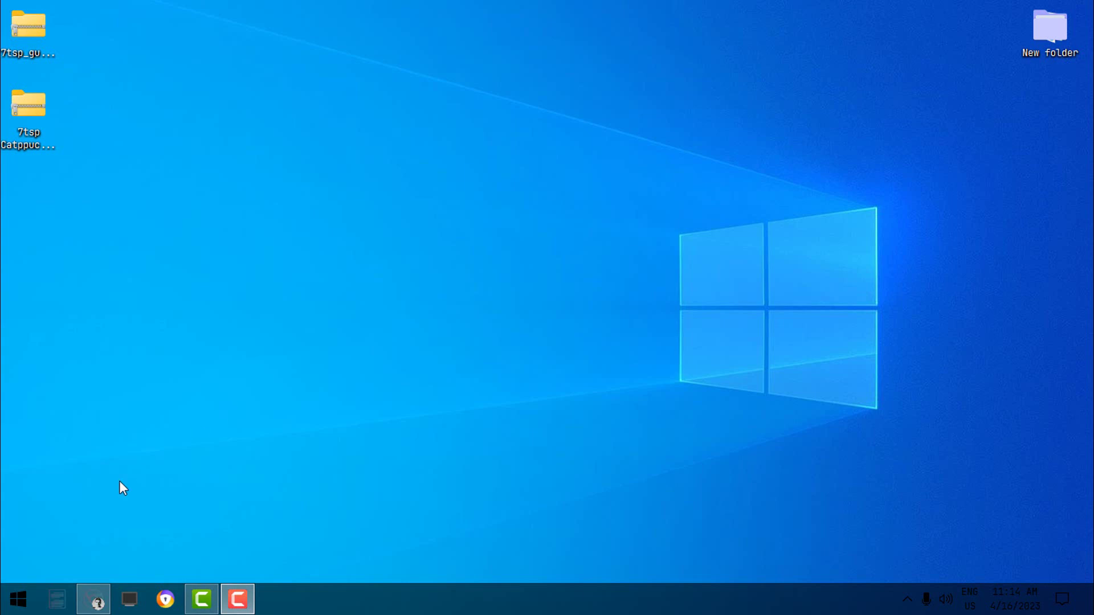
Create a system restore point named 'theme1' and dismiss the success message
click(35, 608)
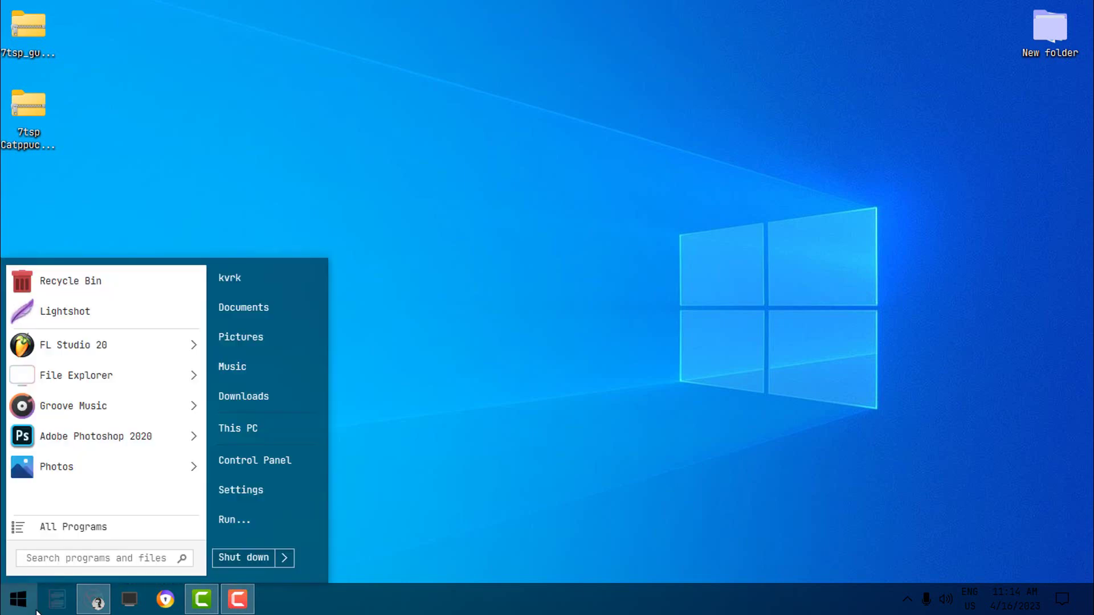
text(restore)
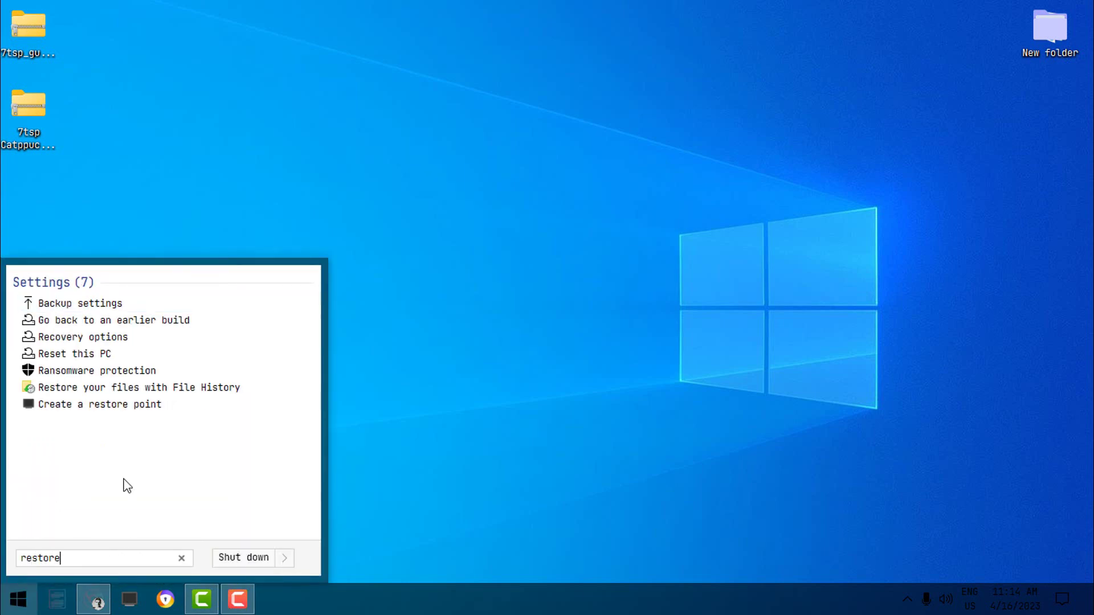
click(113, 408)
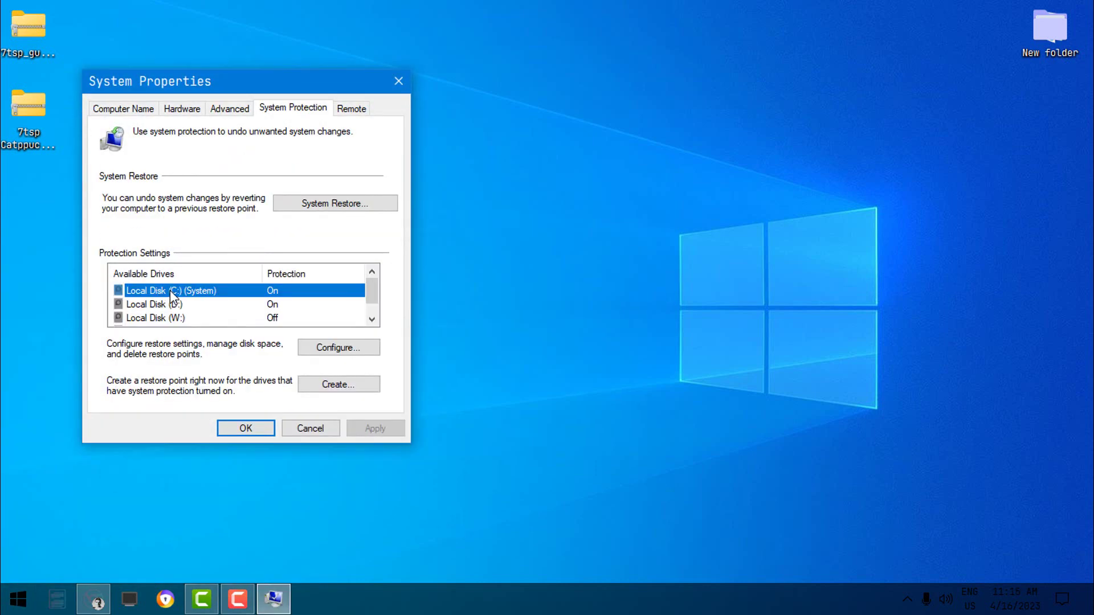
click(348, 386)
text(theme1)
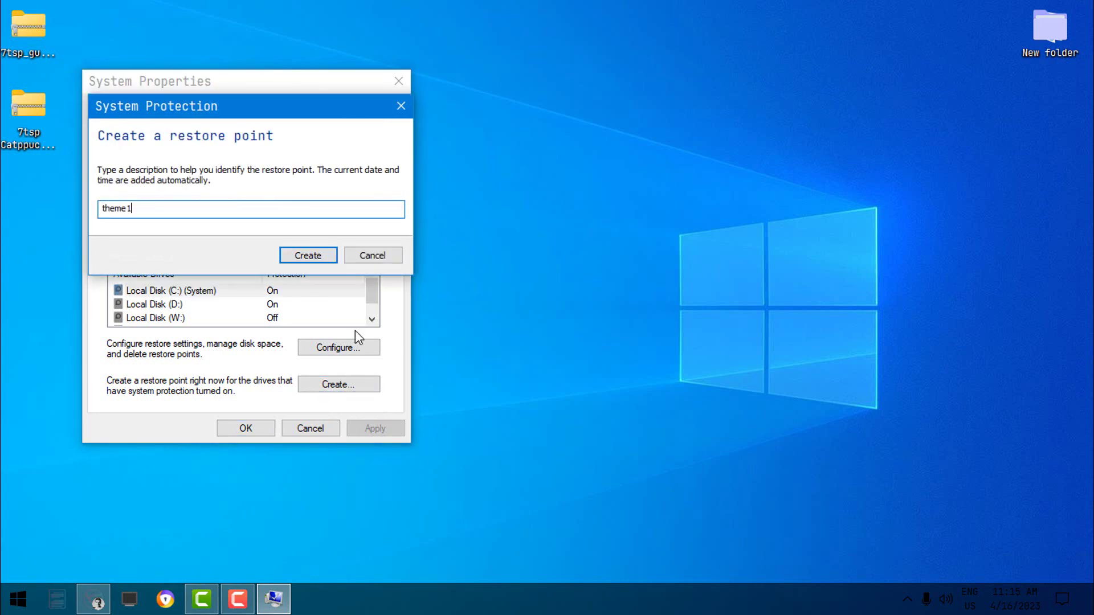
click(319, 254)
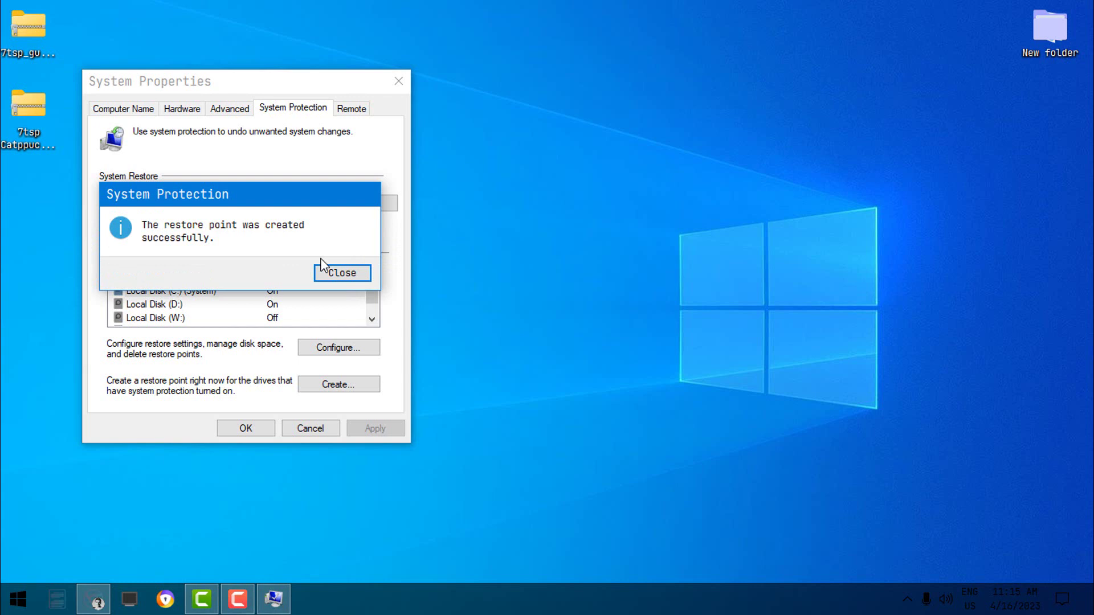
click(342, 273)
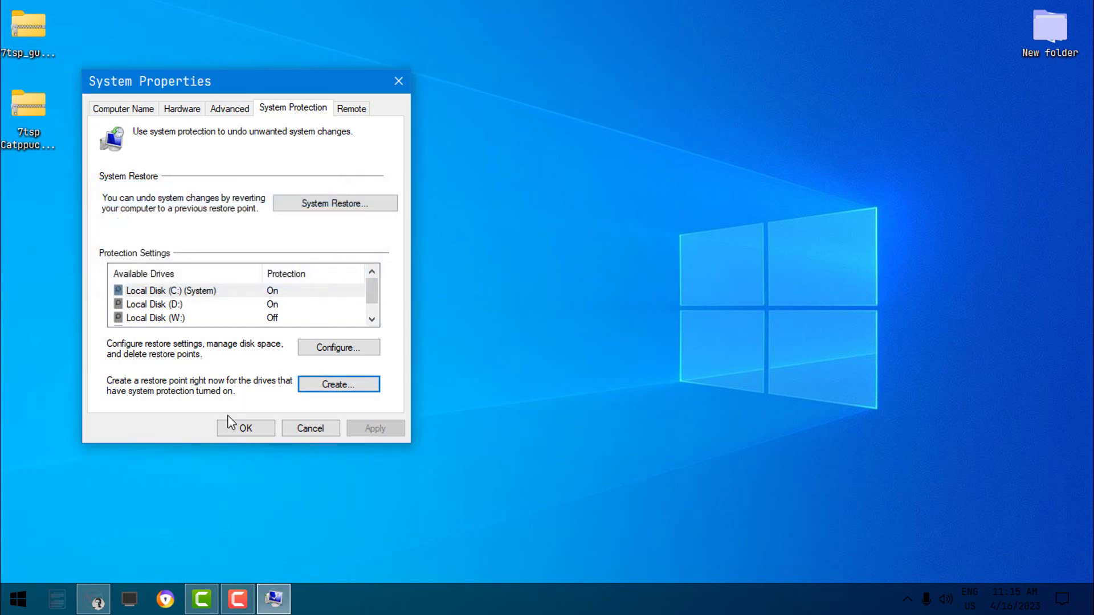
Close System Properties, browse This PC, then view the DeviantArt 7TSP GUI 2019 Edition page
click(251, 434)
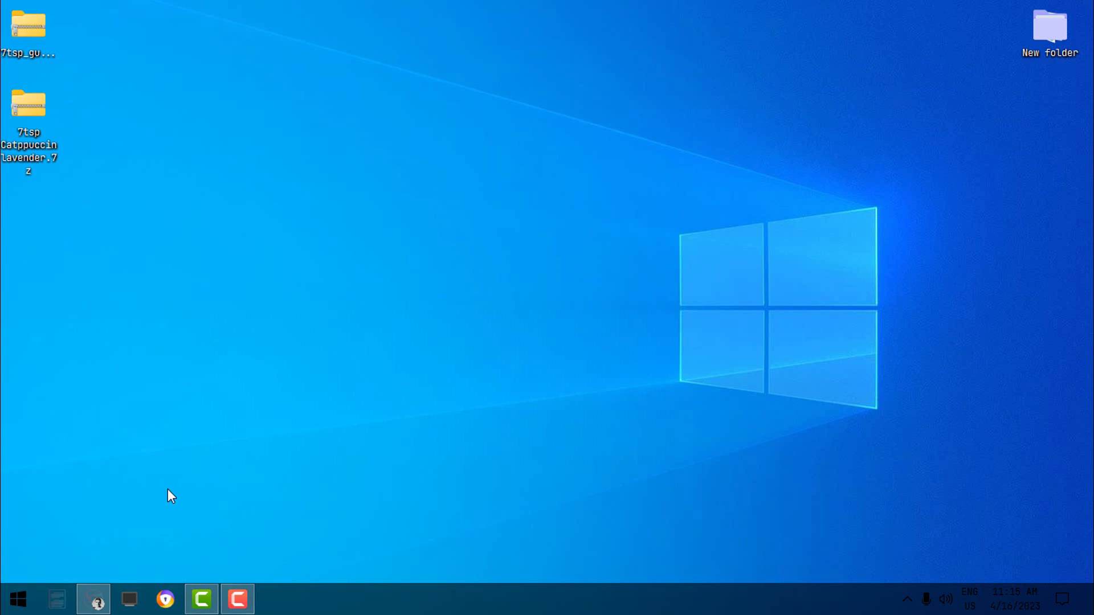
click(129, 598)
click(309, 233)
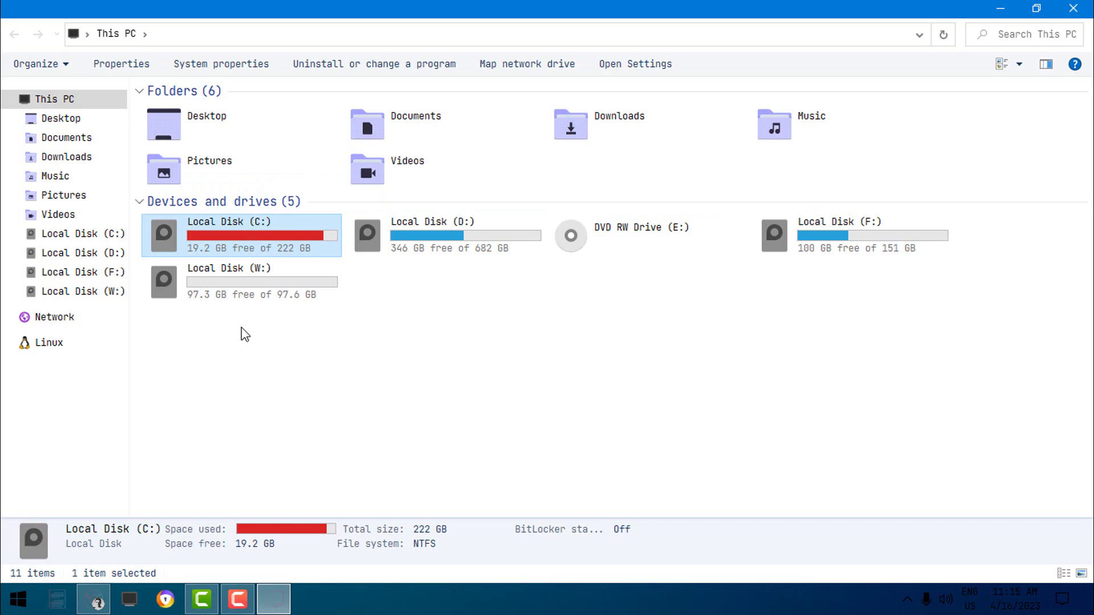
double_click(558, 11)
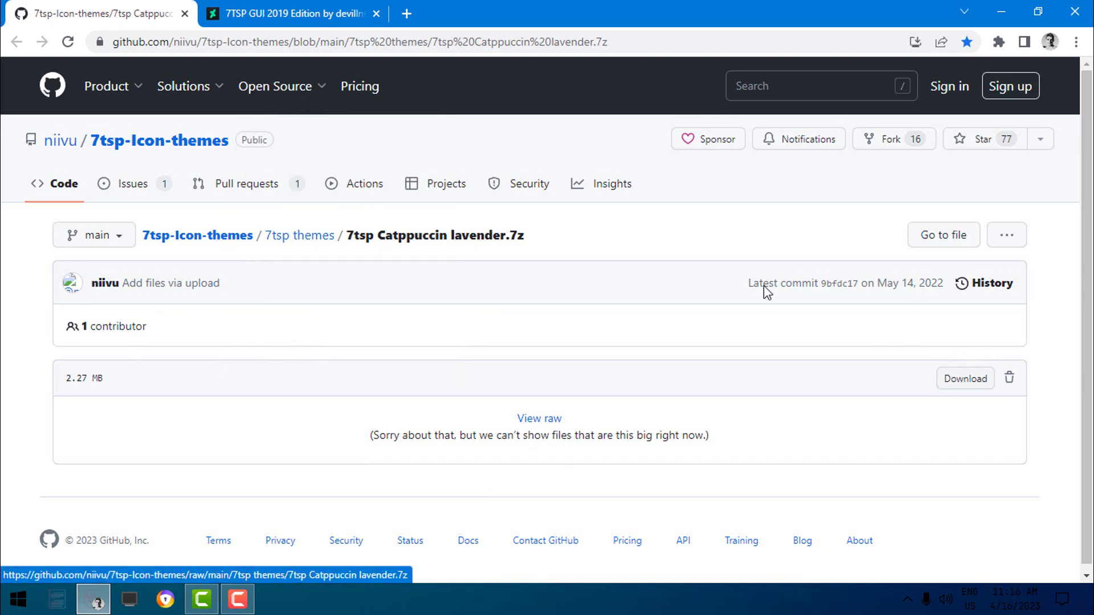
click(240, 14)
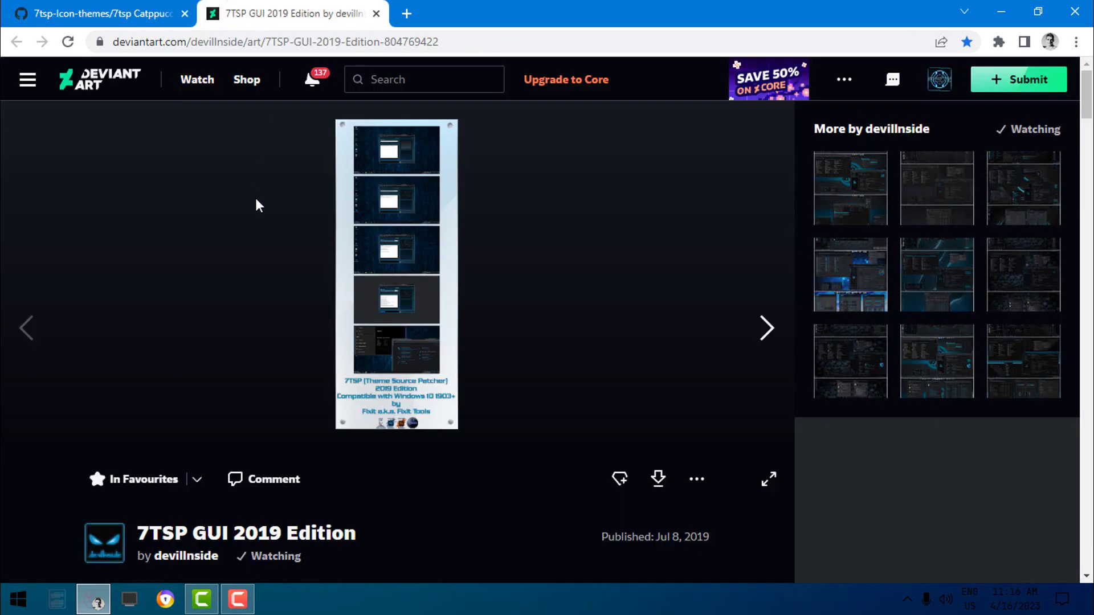
click(339, 42)
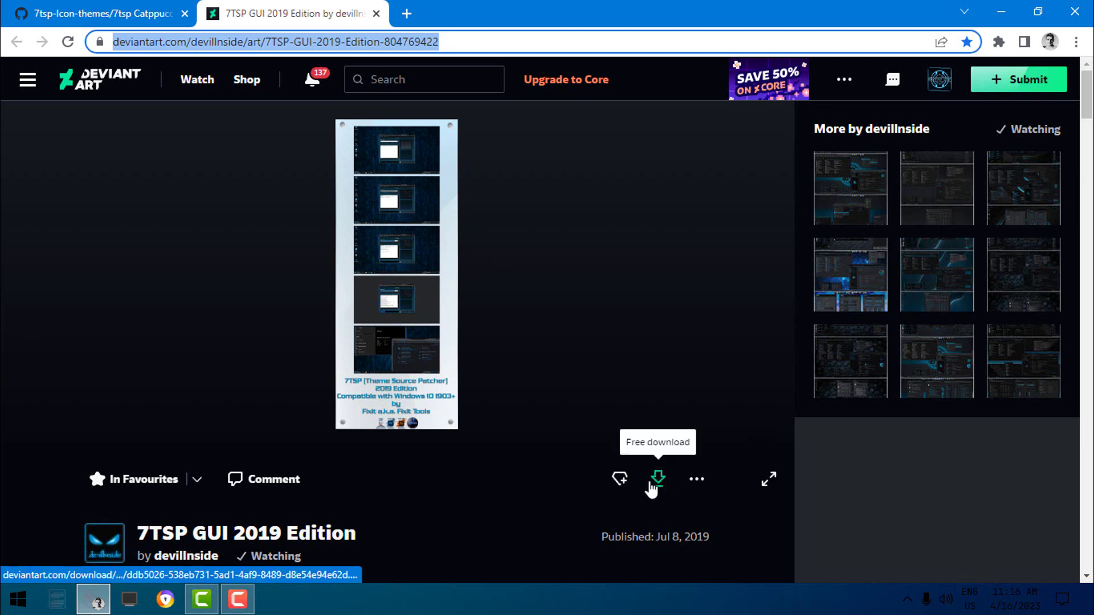
On the desktop, extract the 7TSP GUI zip into its own folder
key(super+d)
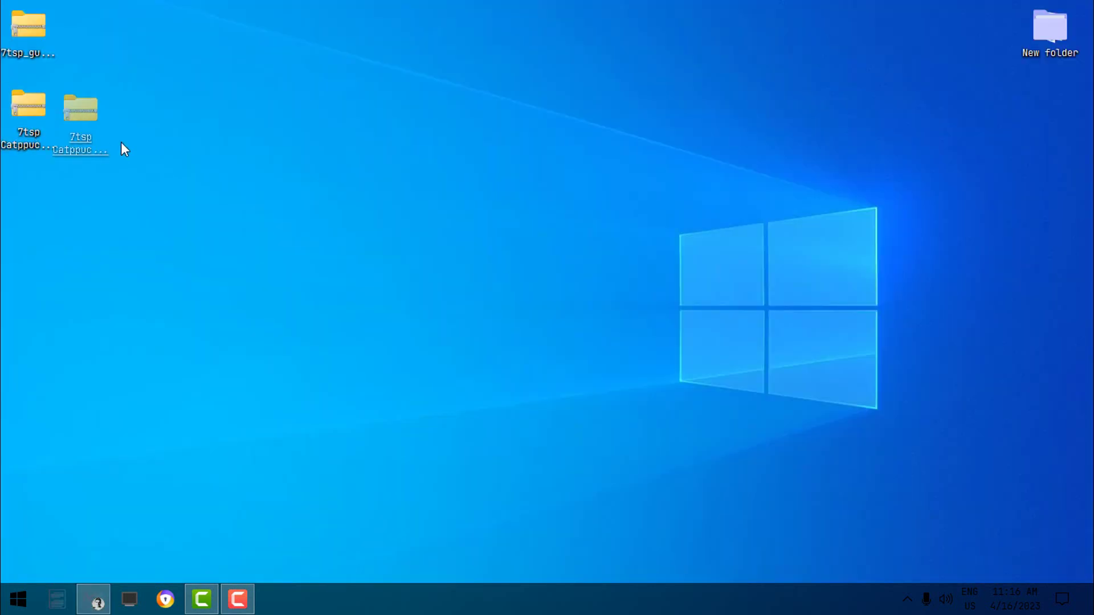
drag(80, 107, 268, 34)
click(37, 41)
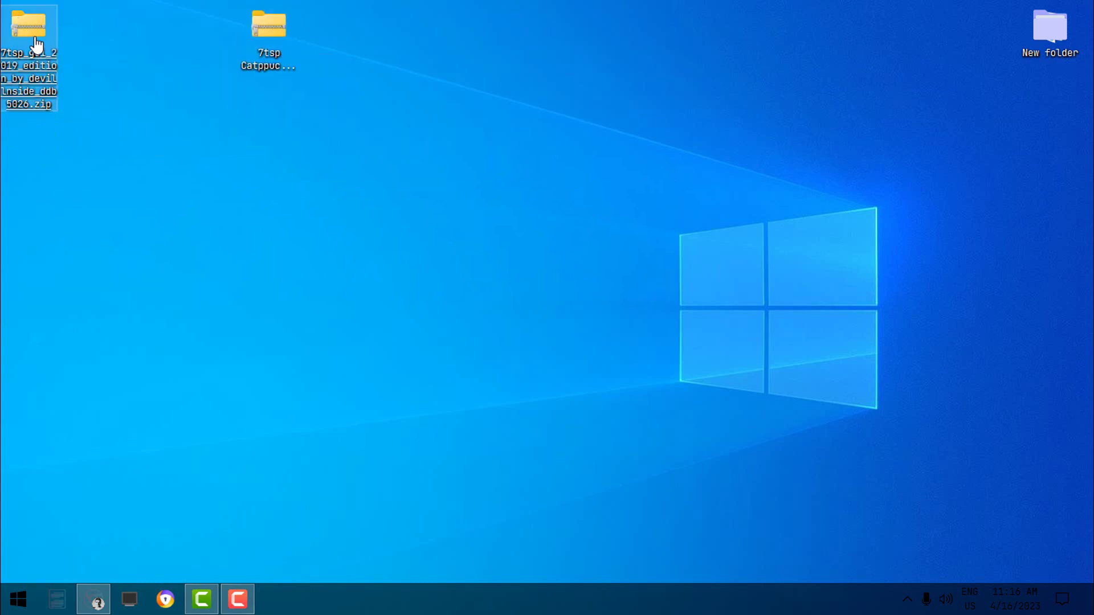
right_click(37, 44)
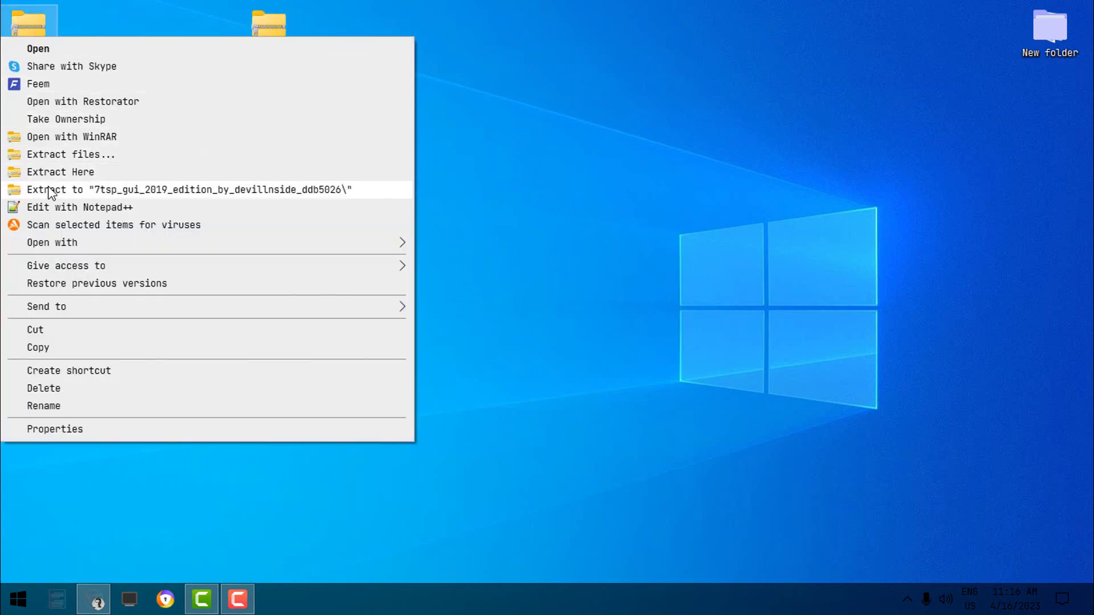
click(34, 191)
right_click(37, 44)
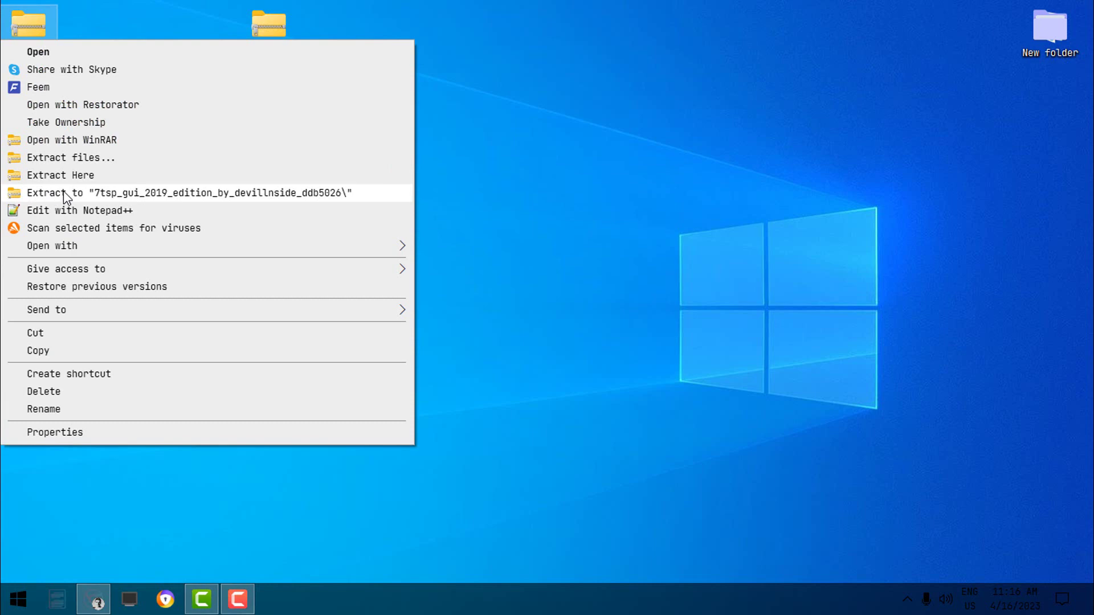
click(82, 194)
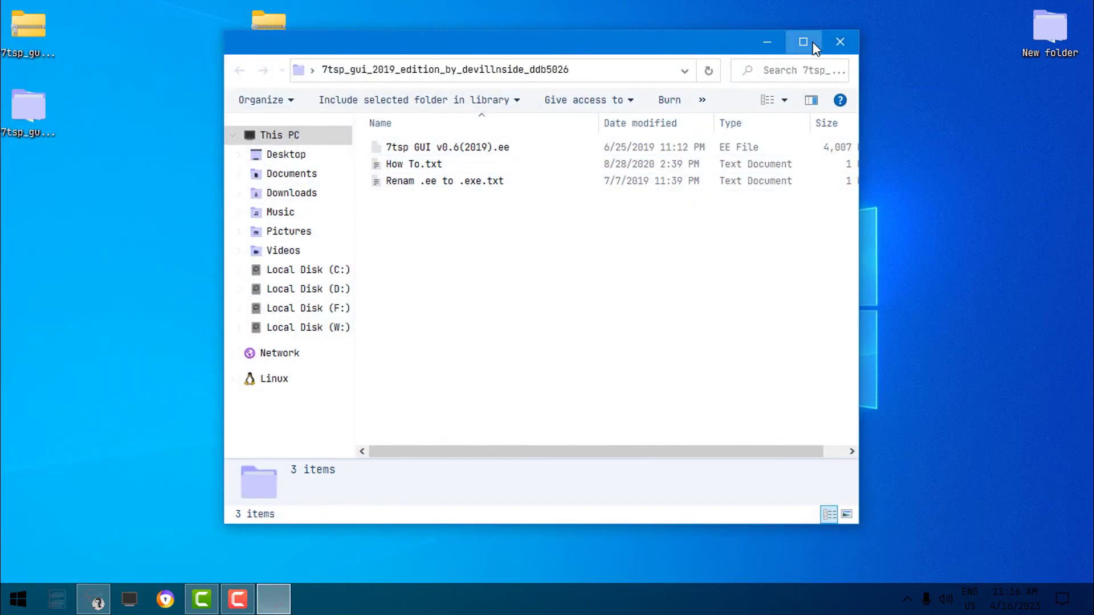
Maximize the extracted folder, then read and close the How To.txt notes
click(812, 43)
double_click(276, 133)
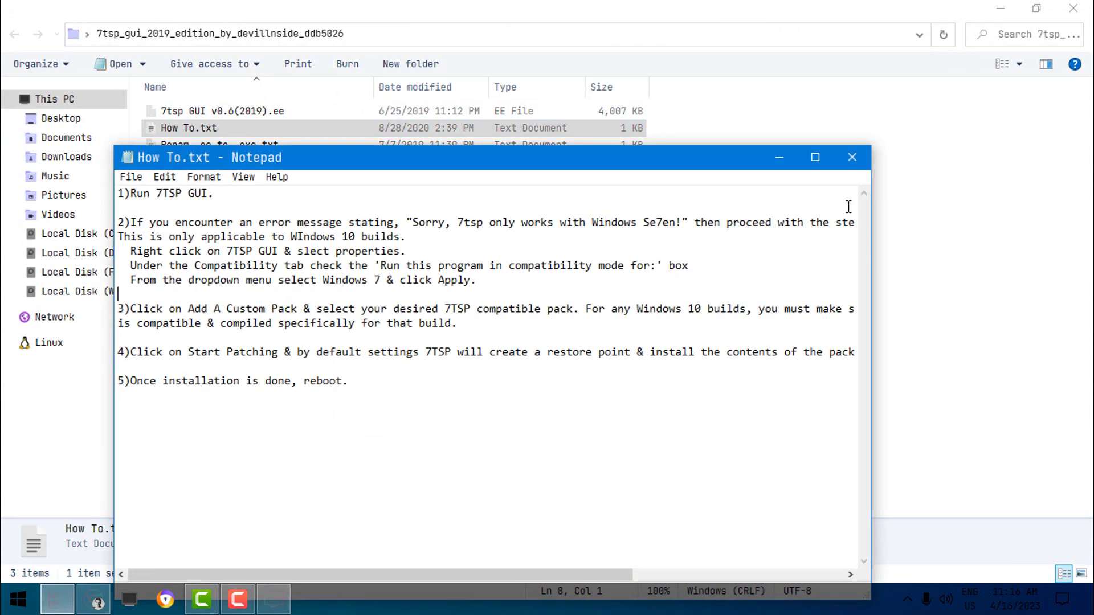
click(859, 163)
key(Return)
click(858, 166)
Start renaming the .ee program file, cancel it, and close the extracted folder
right_click(199, 111)
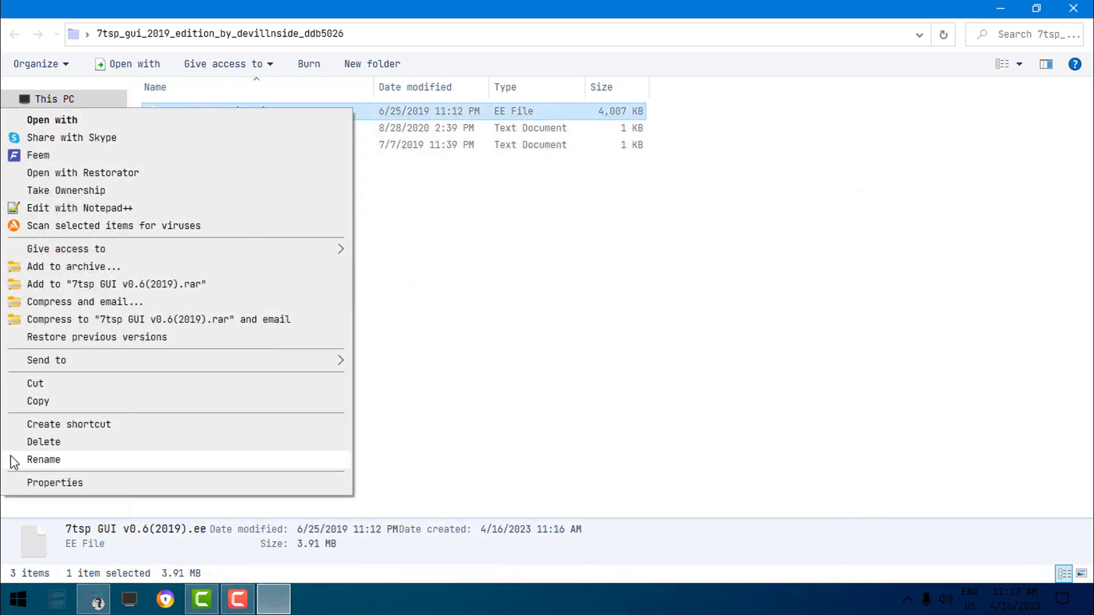
click(73, 459)
click(893, 171)
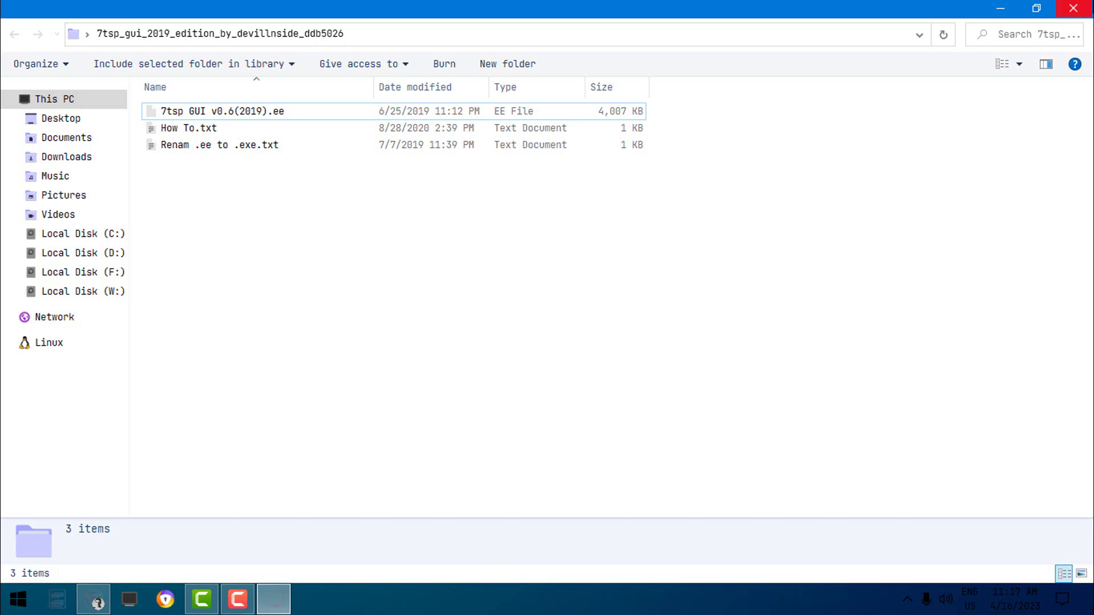
click(1072, 8)
Bring up the Avast antivirus shield-control options from the notification area
click(906, 598)
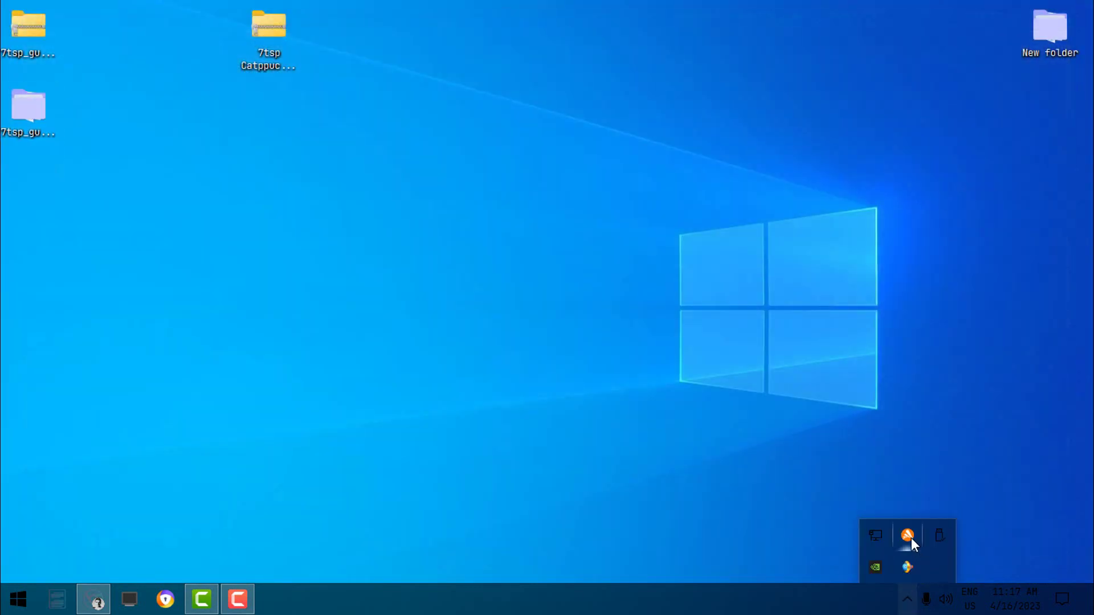
right_click(908, 537)
mouse_move(947, 426)
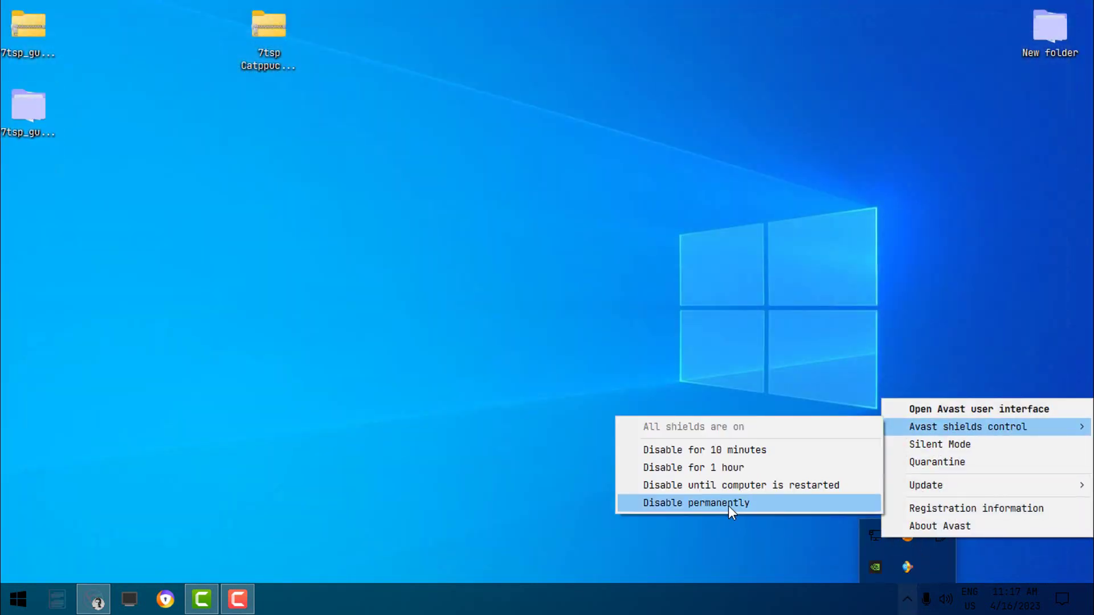
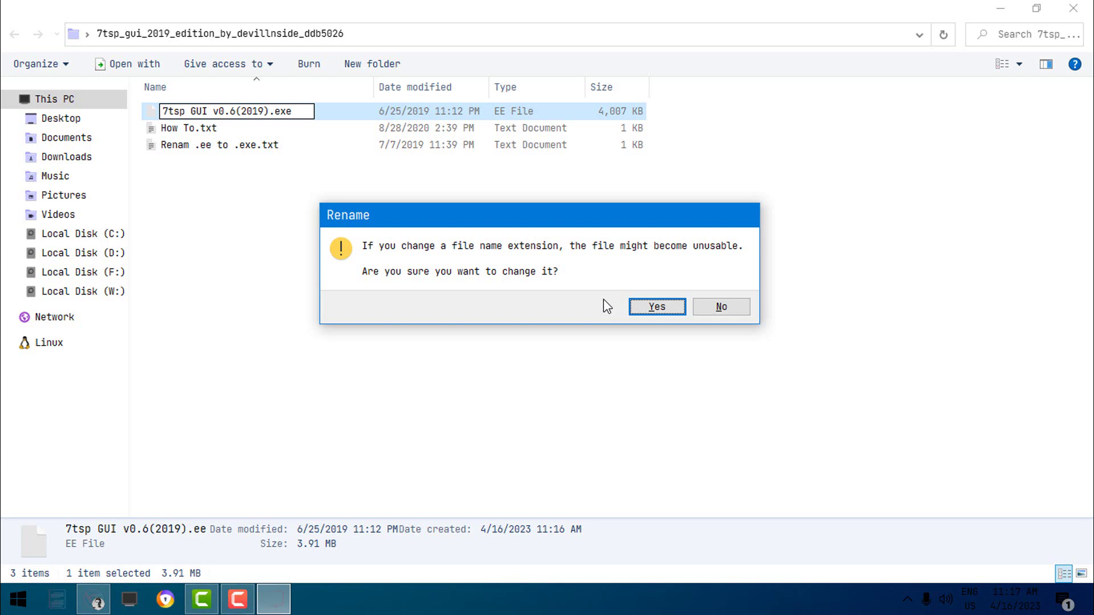
Accept the .exe extension change for 7tsp GUI v0.6(2019) and reselect the file
click(658, 308)
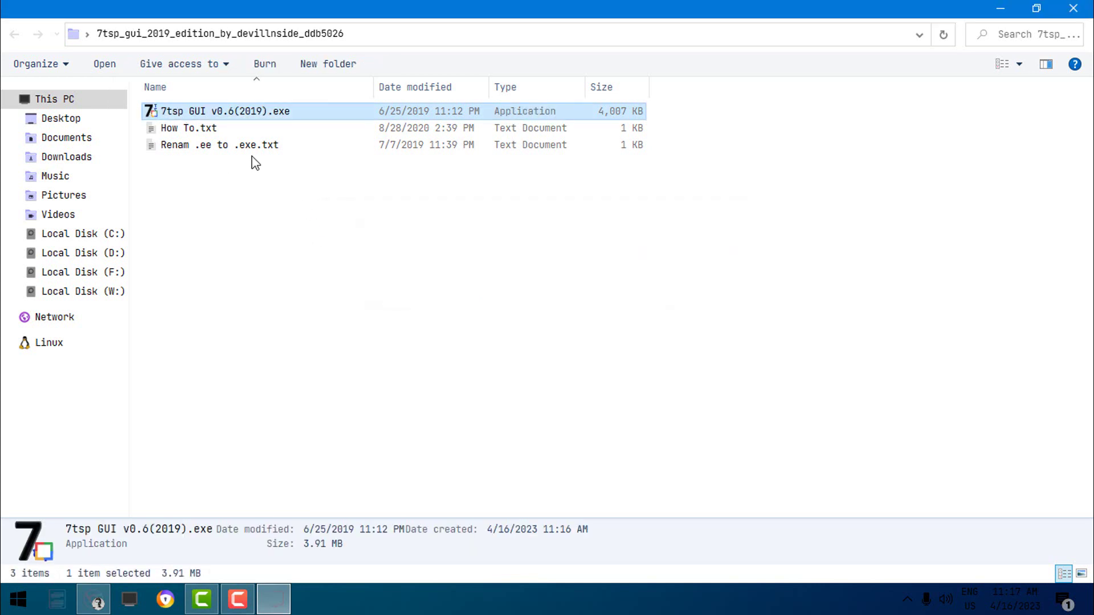
click(249, 263)
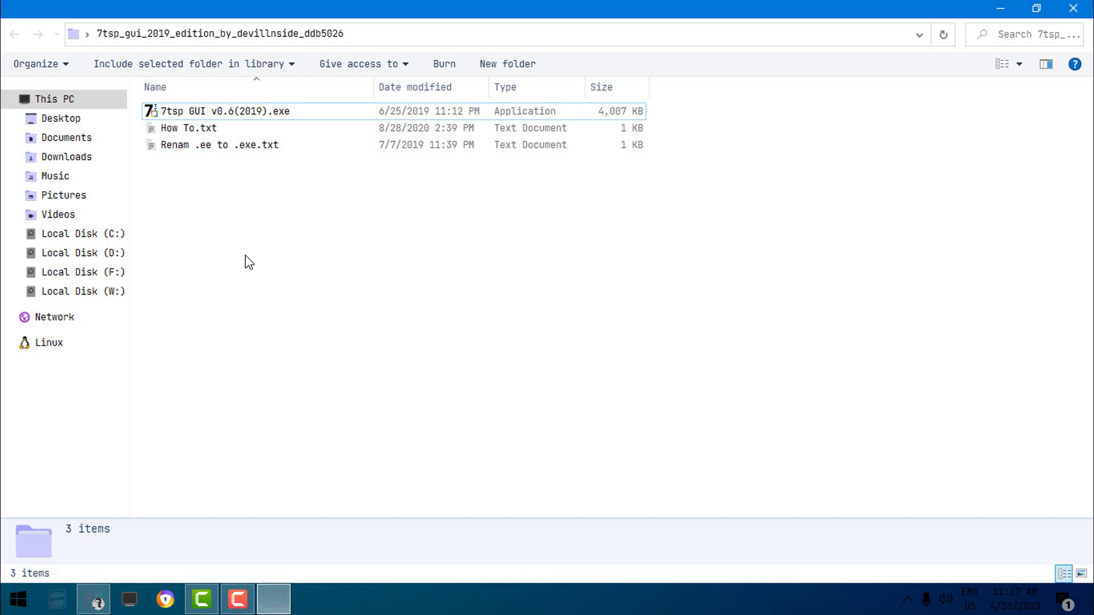
click(189, 117)
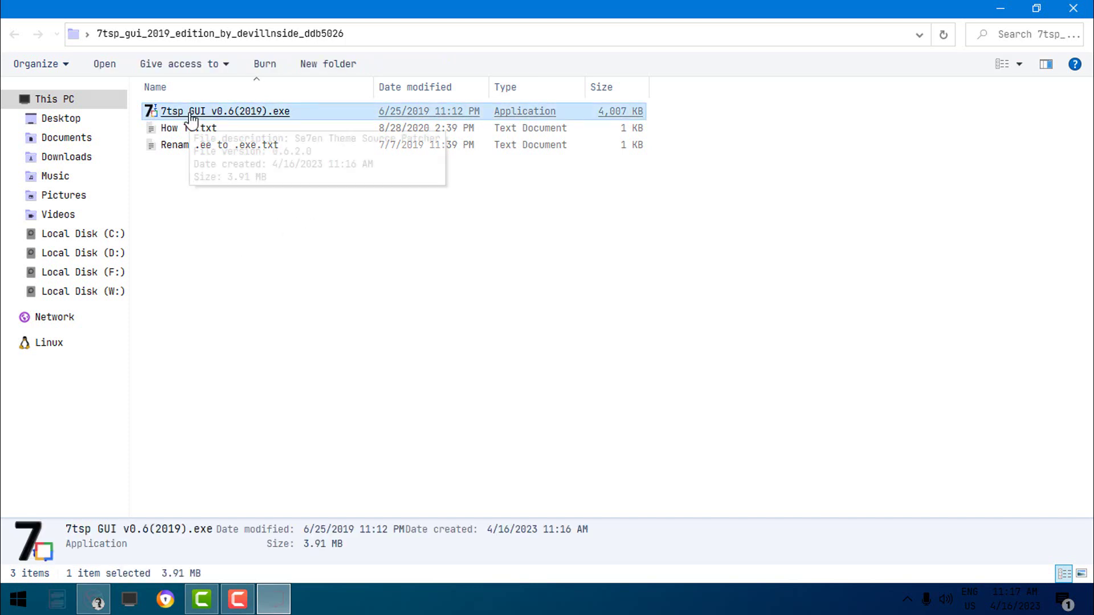
right_click(175, 116)
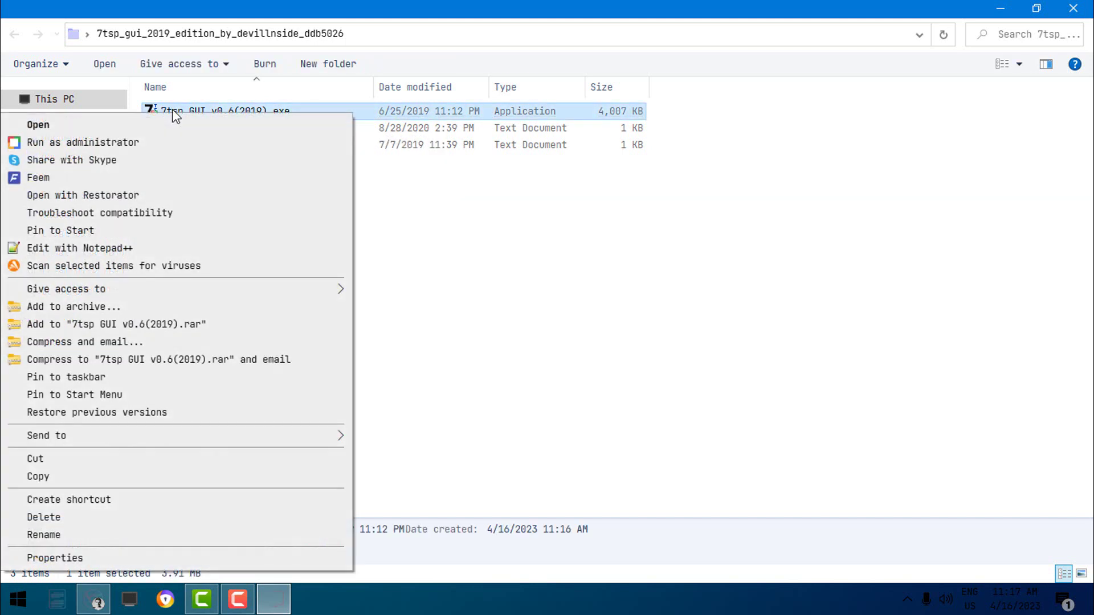
Run 7tsp as administrator and load '7tsp Catppuccin lavender.7z' as a custom pack, replacing the existing one
click(57, 143)
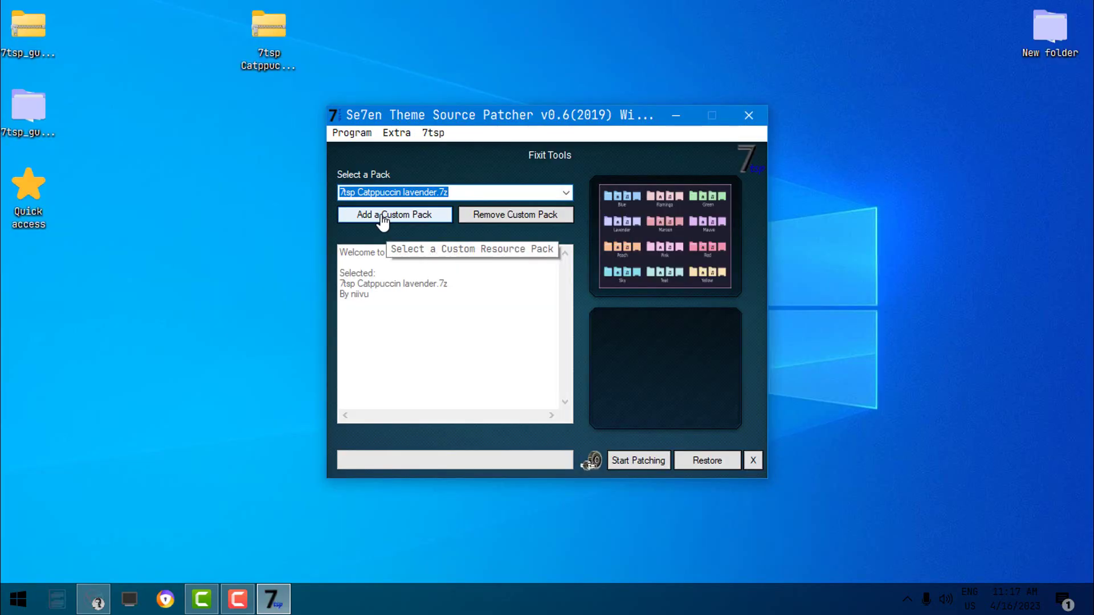
click(380, 216)
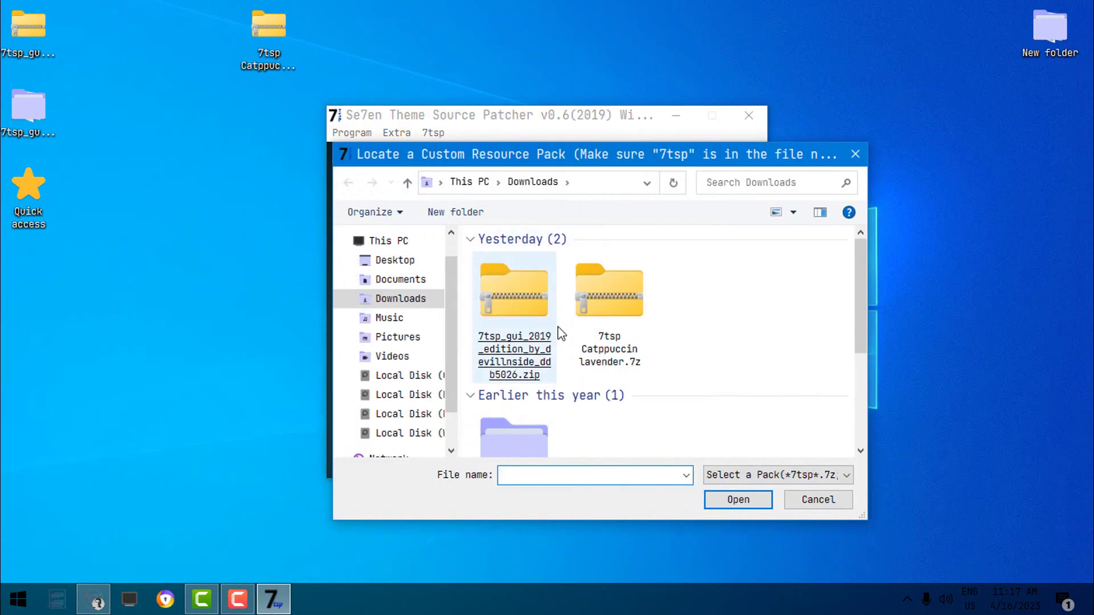
scroll(783, 347, down, 3)
scroll(685, 344, up, 3)
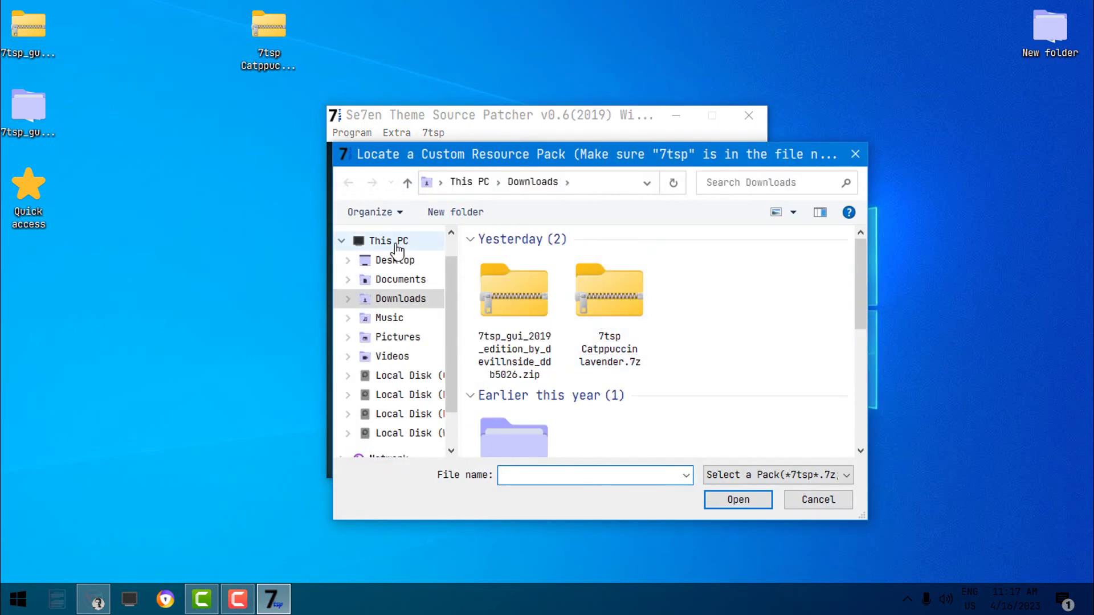
double_click(721, 348)
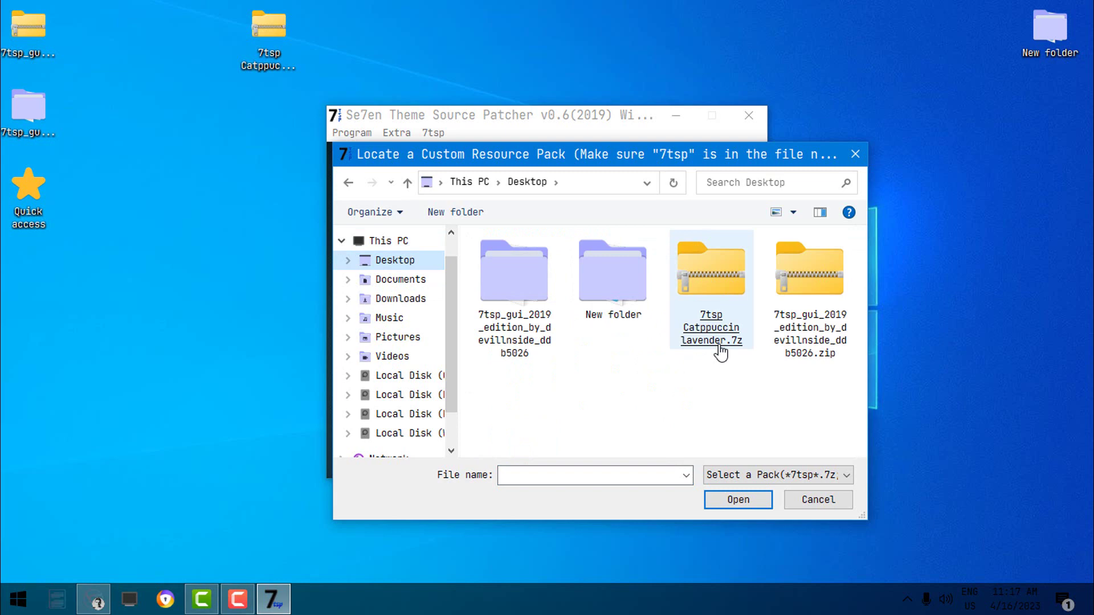
click(573, 358)
click(659, 266)
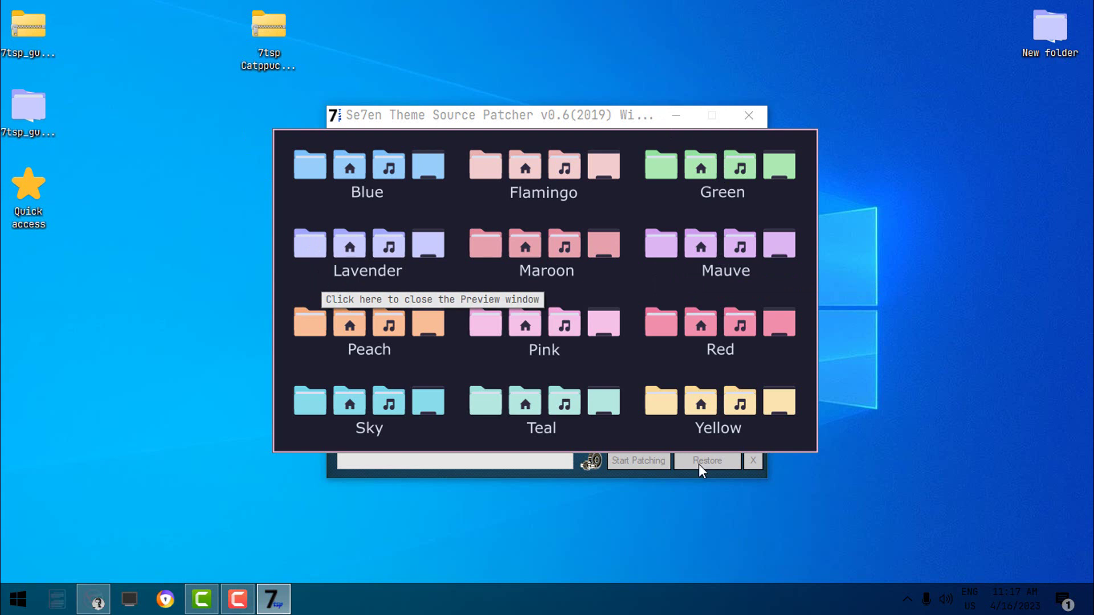
click(655, 411)
Turn off restore-point creation in the patcher's Extra > Options and save
click(395, 133)
click(412, 153)
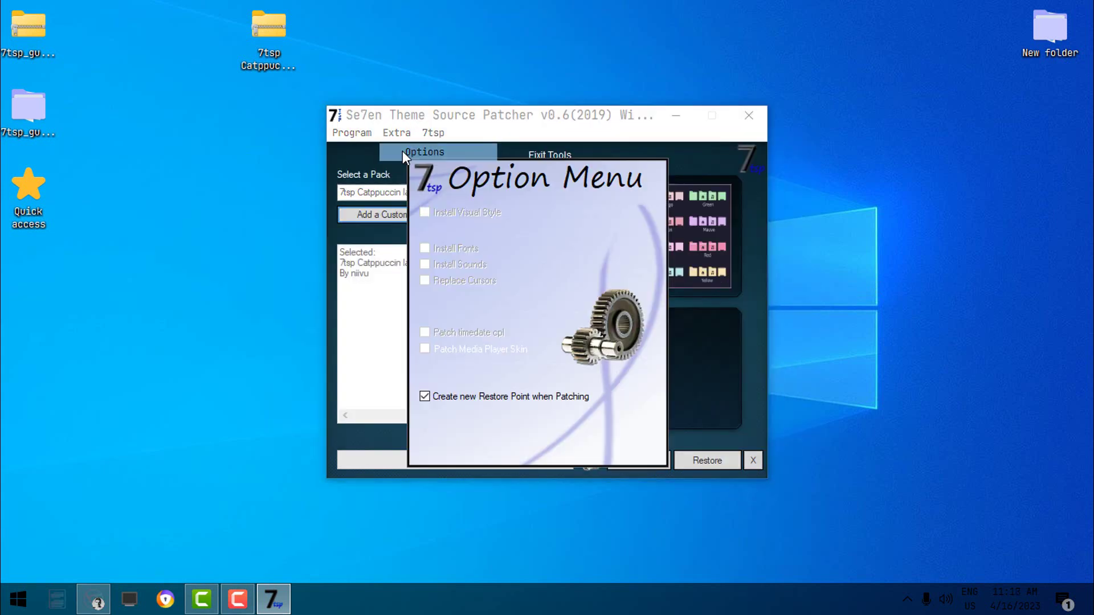
click(424, 396)
click(563, 452)
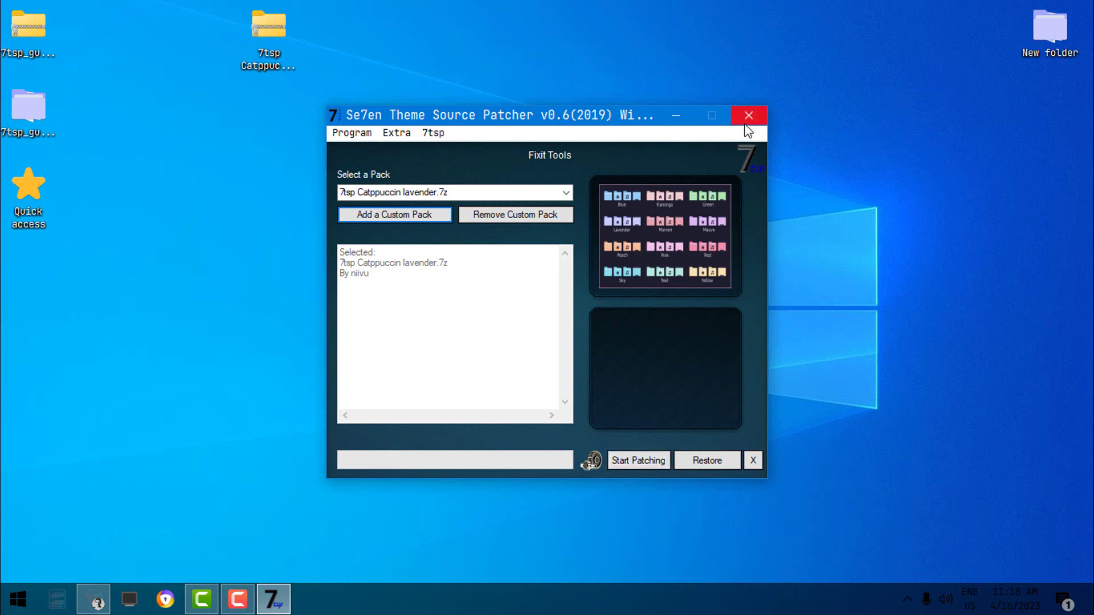
Refresh the desktop, close the patcher, and preview the lavender folder icons in a maximized This PC
right_click(815, 176)
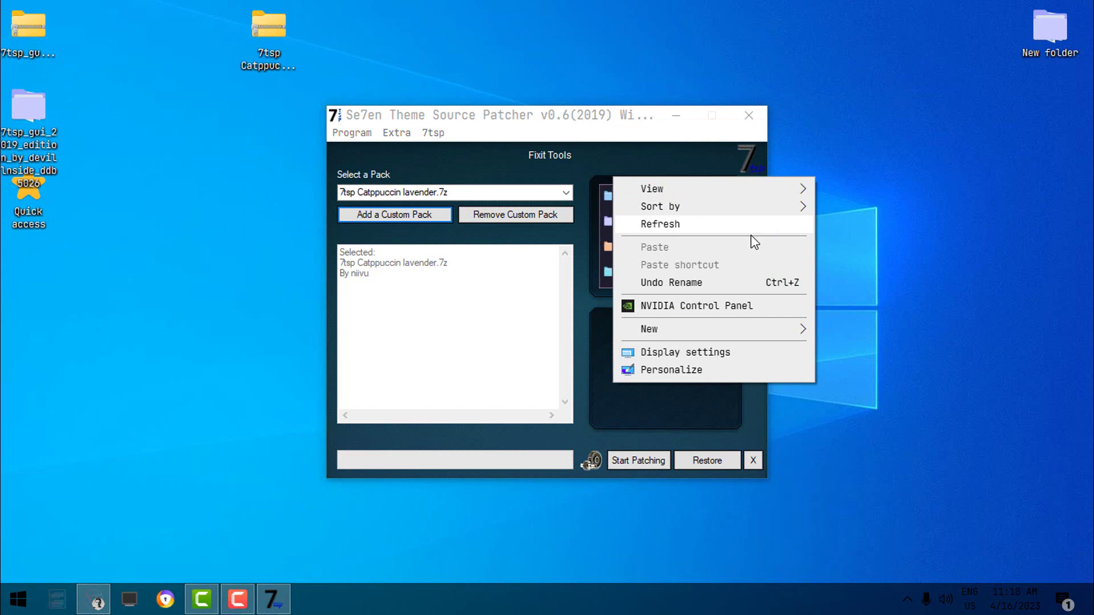
click(753, 227)
click(749, 115)
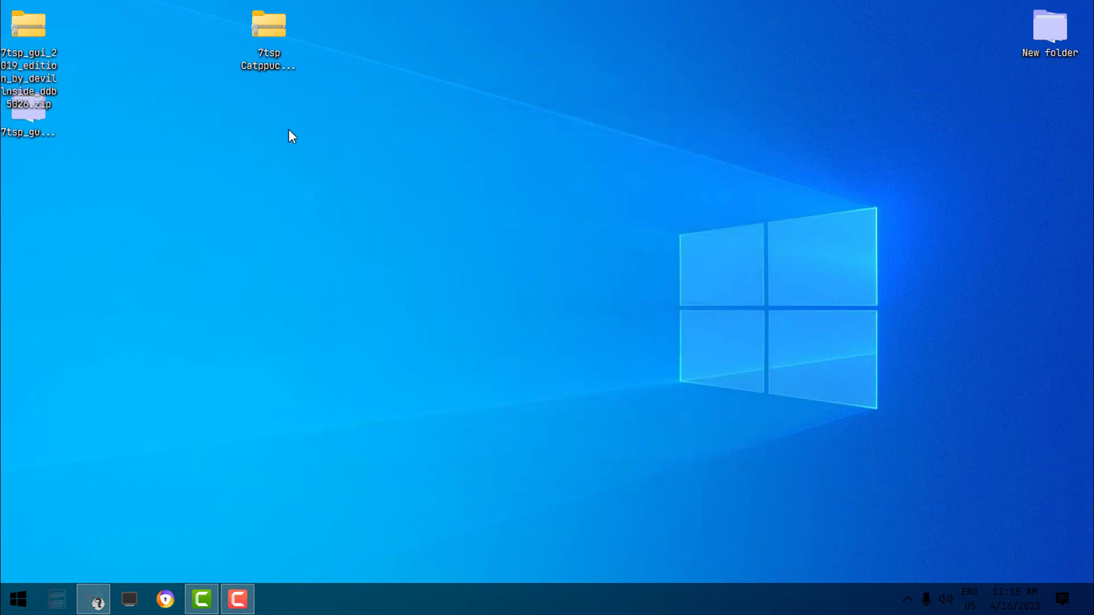
key(super+e)
drag(325, 8, 497, 94)
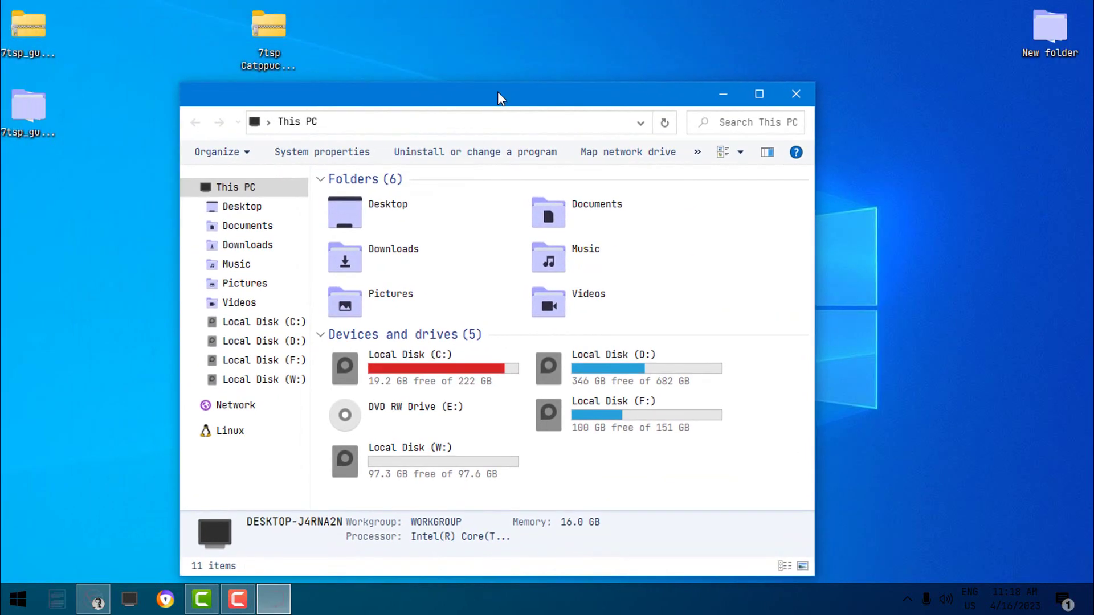
click(760, 95)
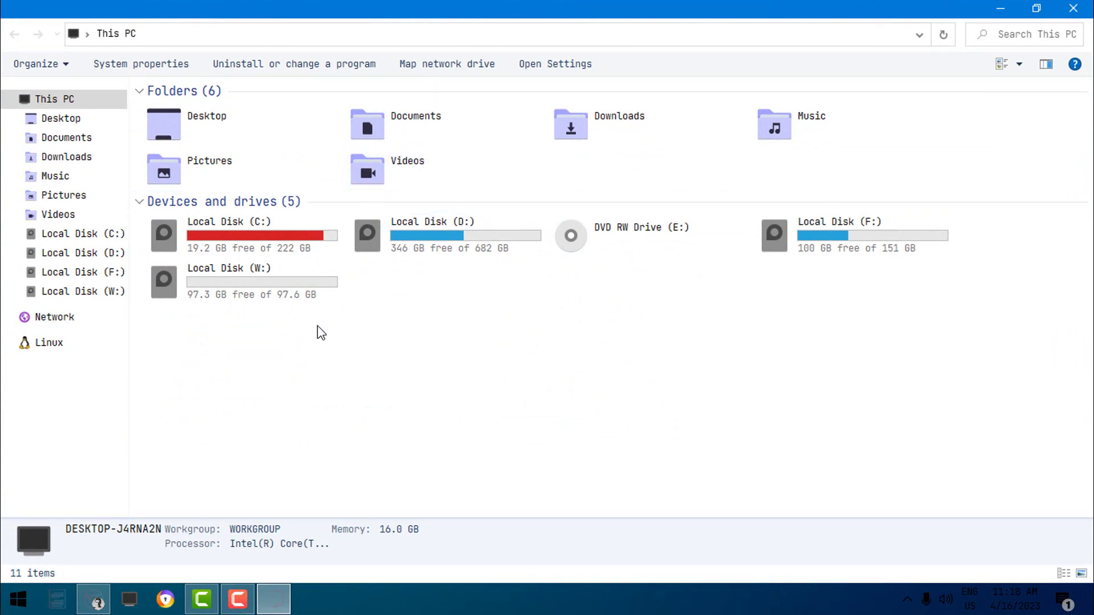
click(1067, 8)
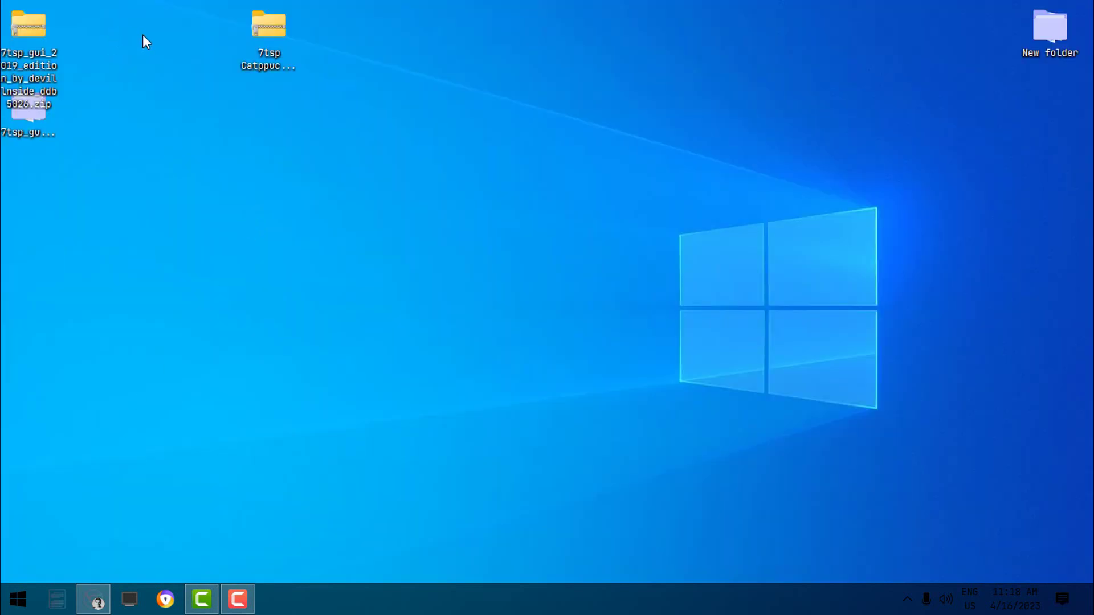
Rearrange the desktop icons, moving the 7tsp zip and folder toward the right
drag(260, 40, 84, 41)
drag(341, 20, 4, 171)
mouse_move(28, 35)
mouse_down()
mouse_move(299, 123)
mouse_move(698, 100)
mouse_up()
drag(41, 115, 1063, 108)
drag(689, 108, 88, 31)
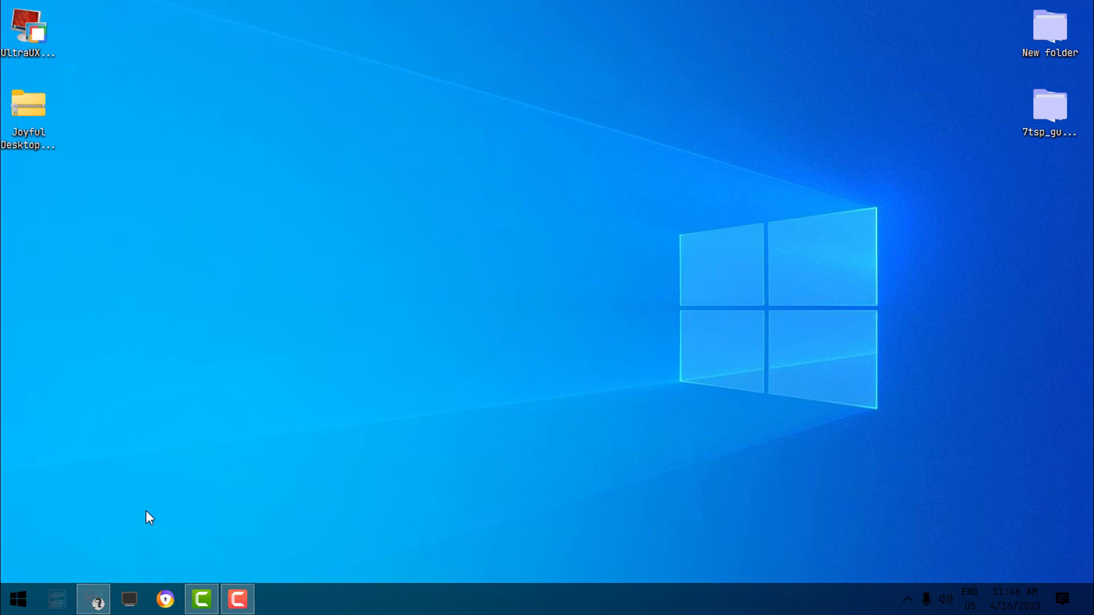
Download the UltraUXThemePatcher 4.4.0 installer from mhoefs.eu in Chrome
click(93, 599)
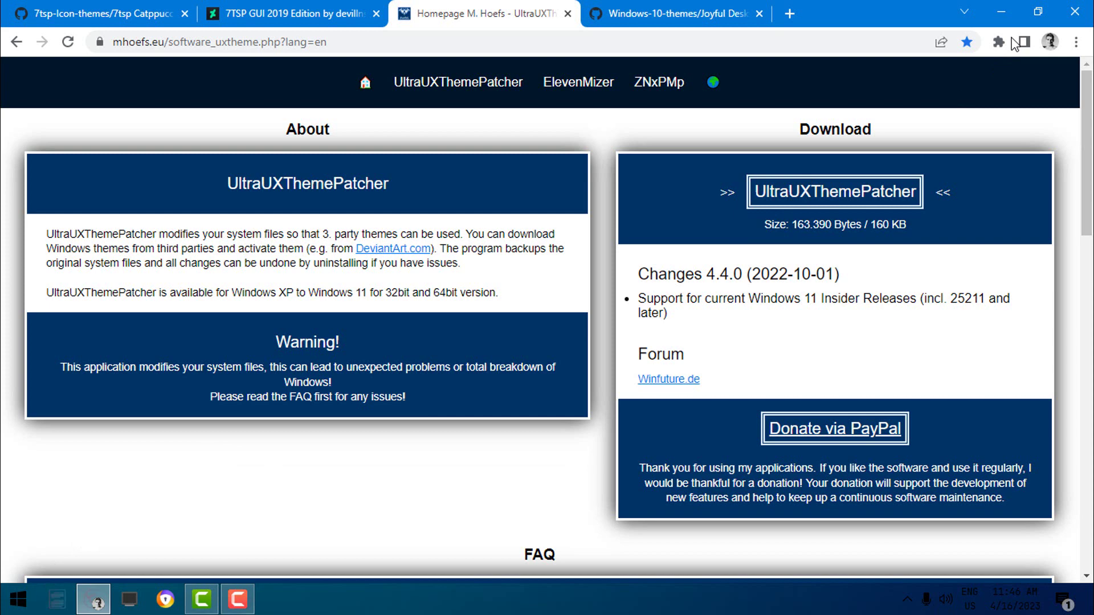
click(1001, 12)
click(14, 605)
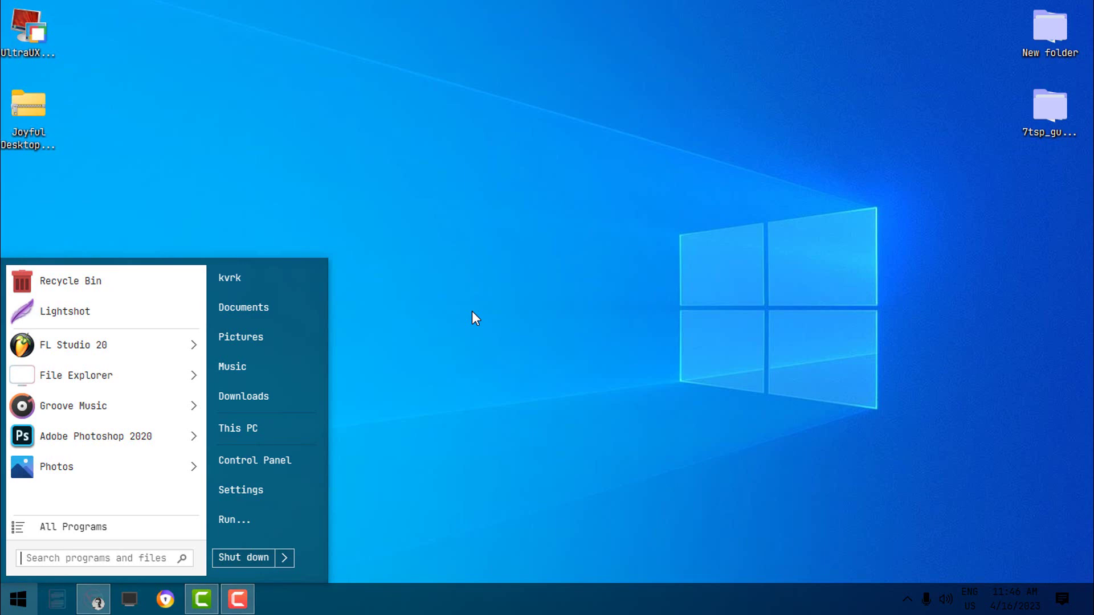
click(93, 600)
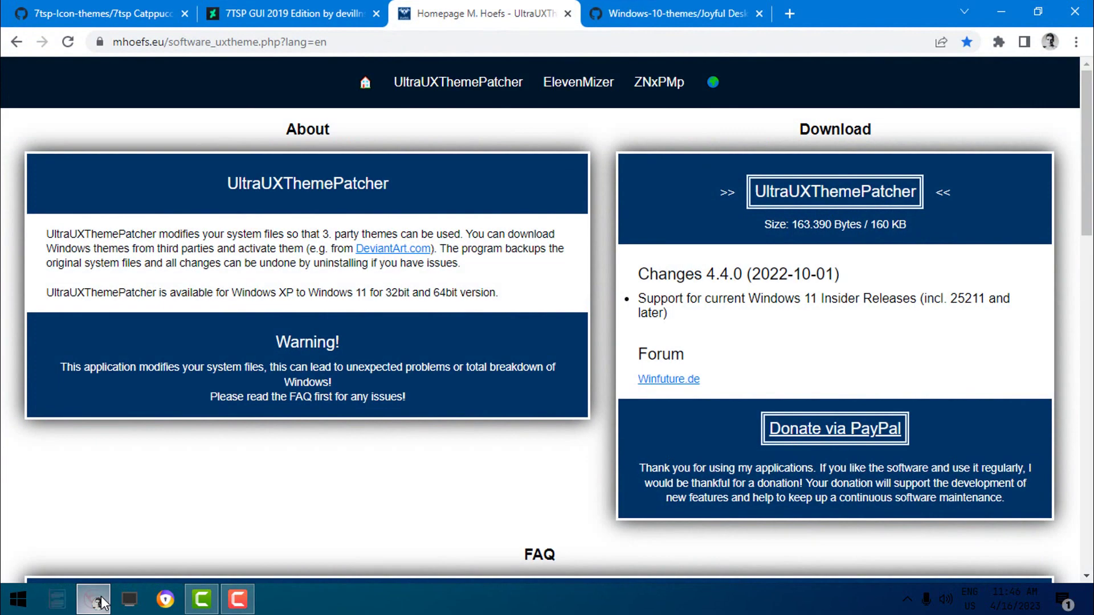
click(796, 196)
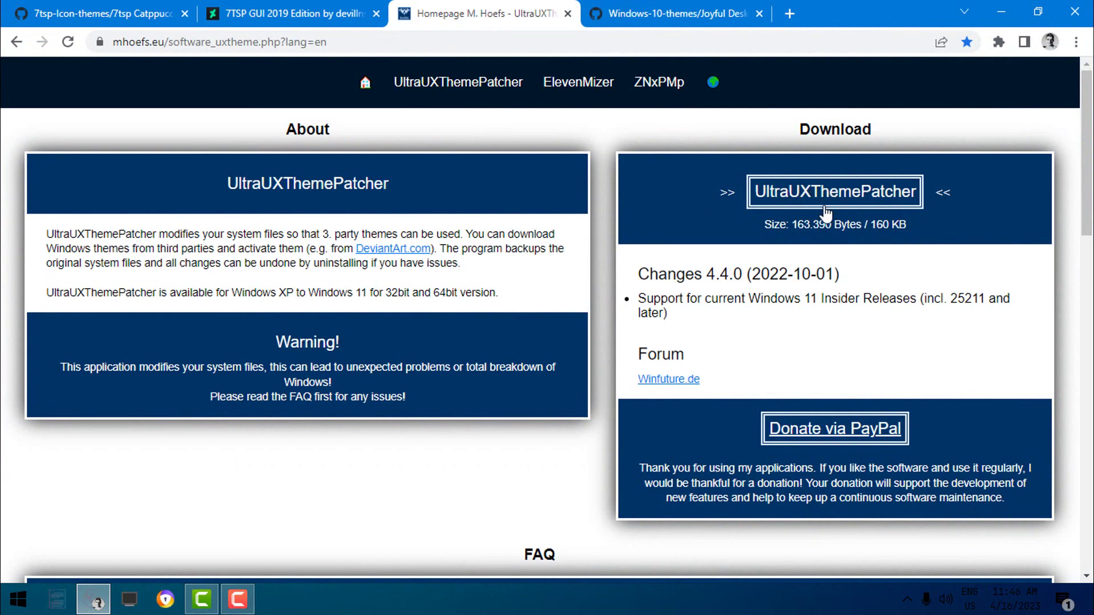
click(627, 14)
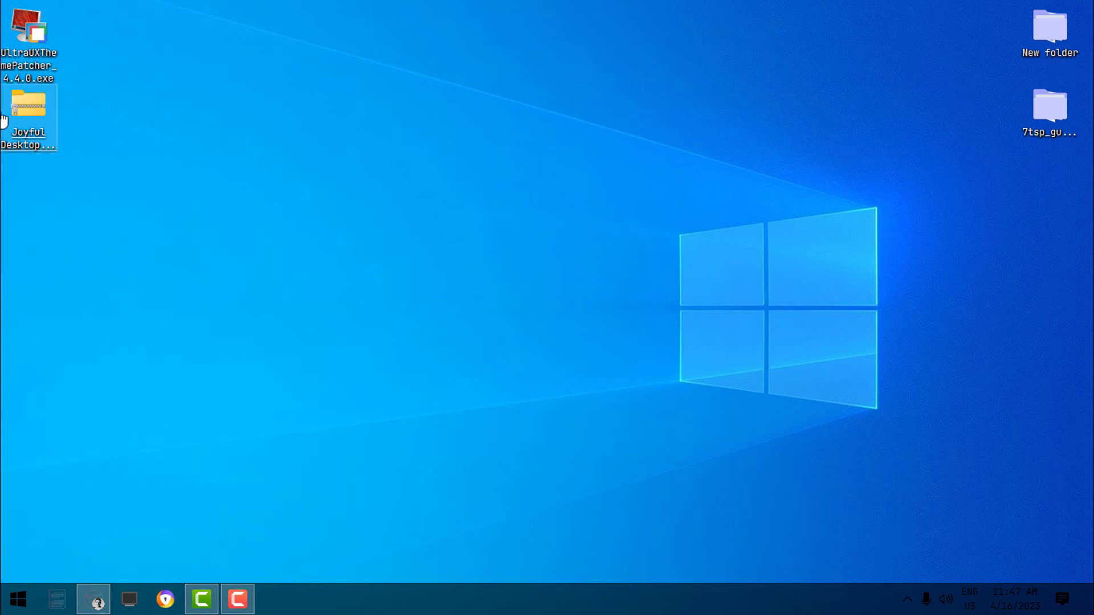
Run the UltraUXThemePatcher installer as administrator and accept the license agreement
right_click(33, 27)
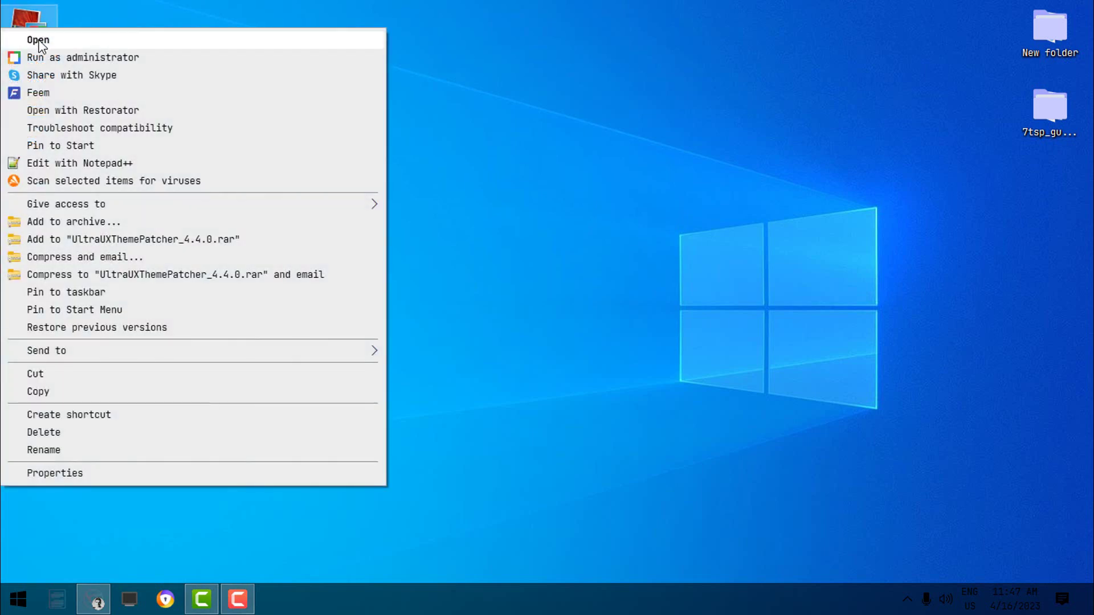
click(54, 59)
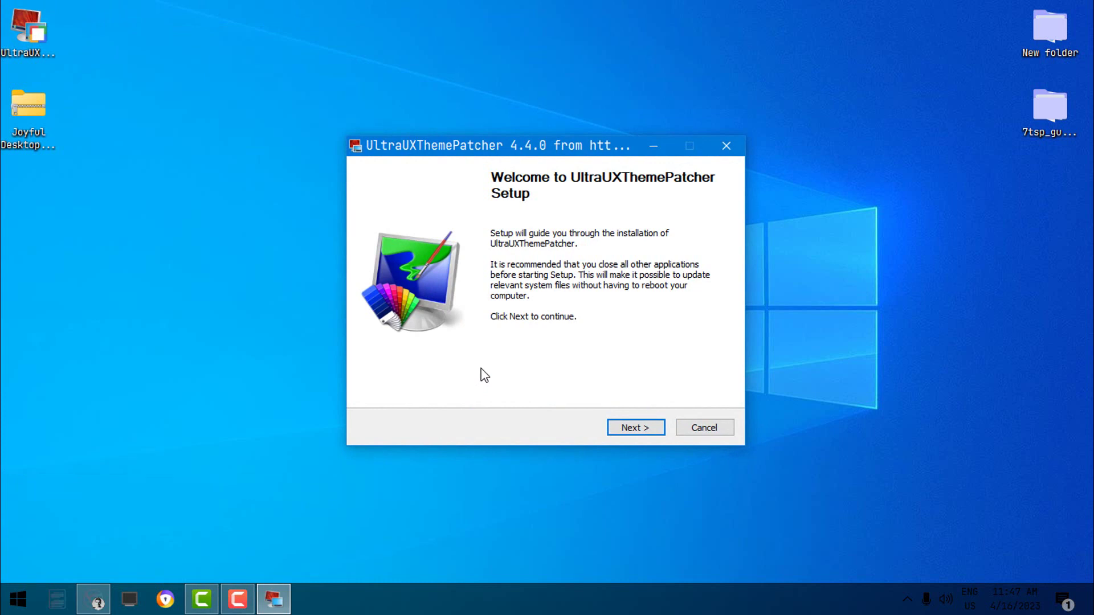
click(644, 430)
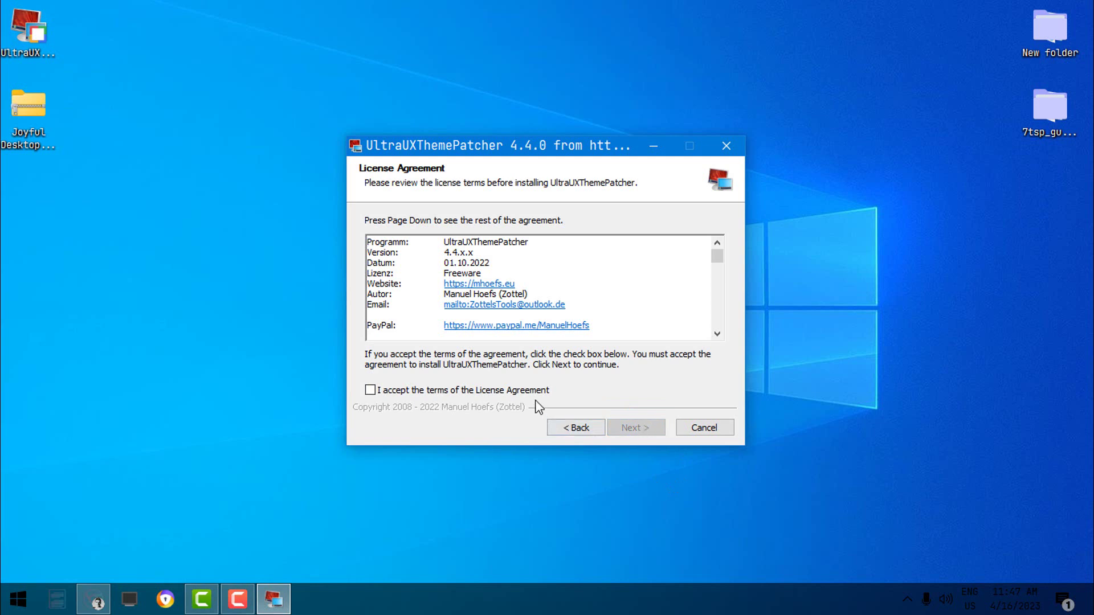
click(528, 390)
click(631, 430)
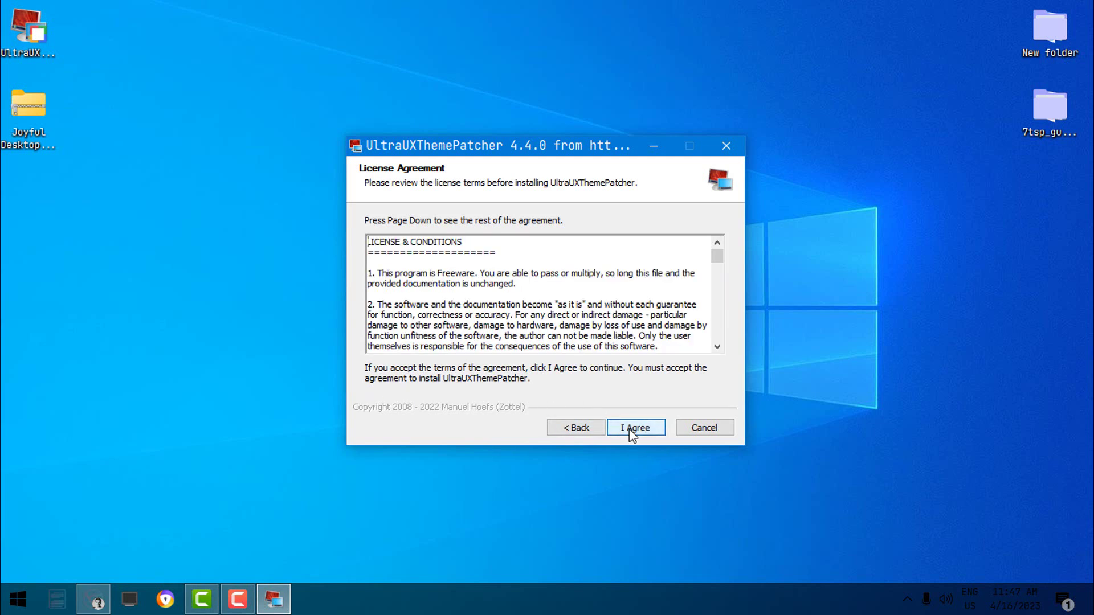
click(637, 431)
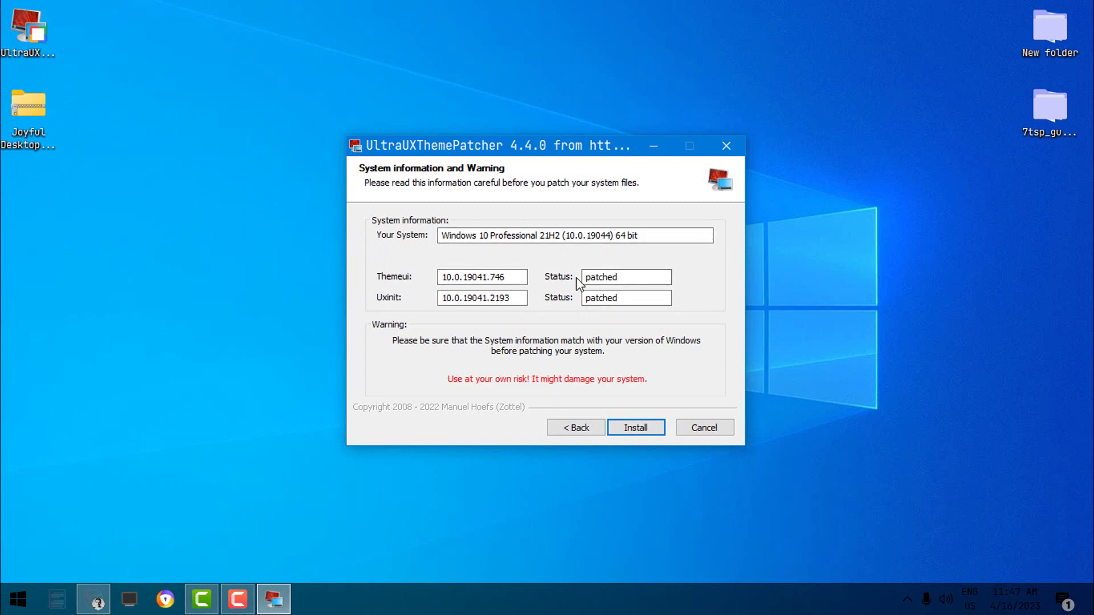
Verify Themeui and Uxinit both show 'patched', then cancel the setup
double_click(601, 277)
double_click(635, 298)
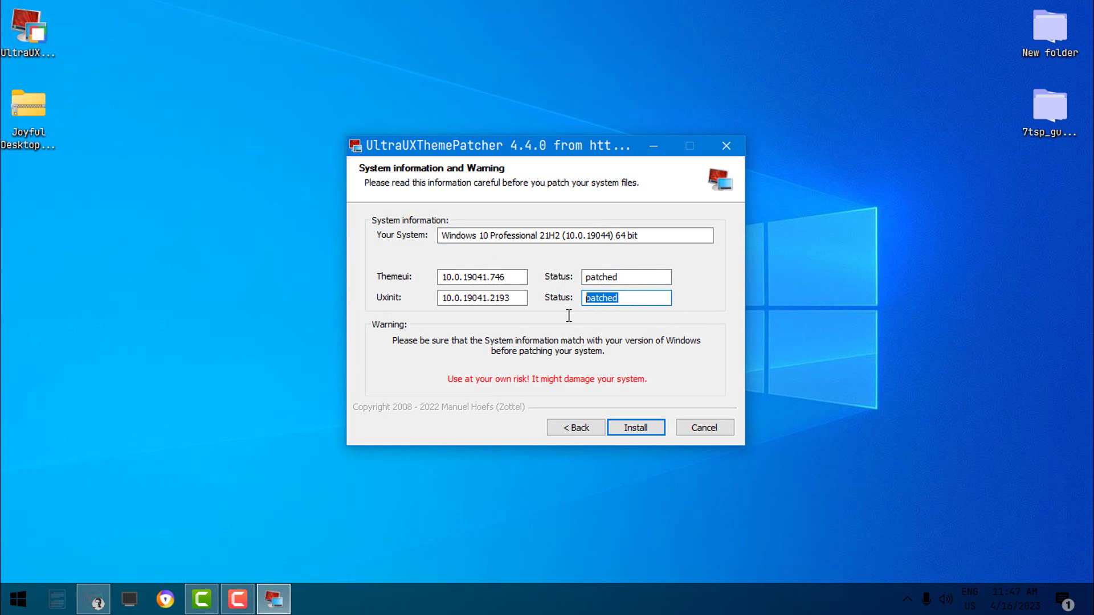
click(644, 293)
double_click(615, 299)
double_click(587, 277)
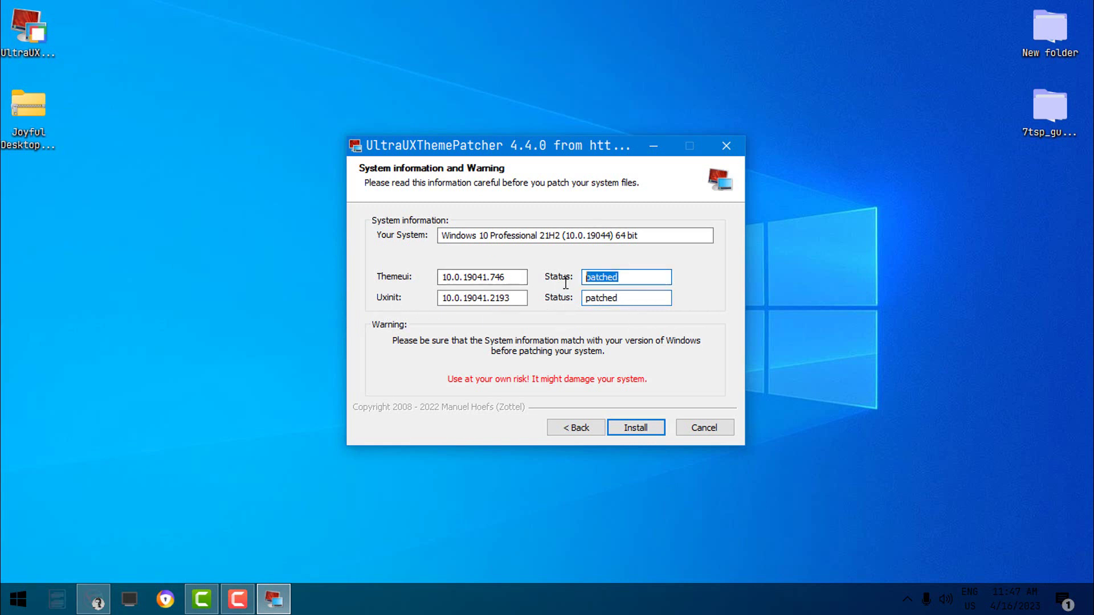
click(642, 272)
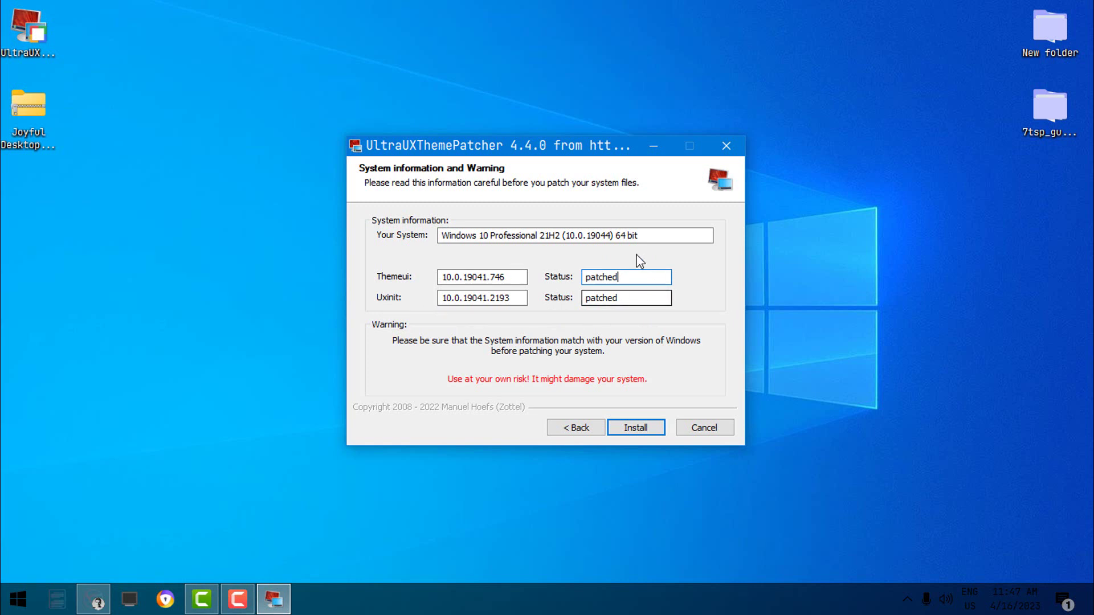
key(Tab)
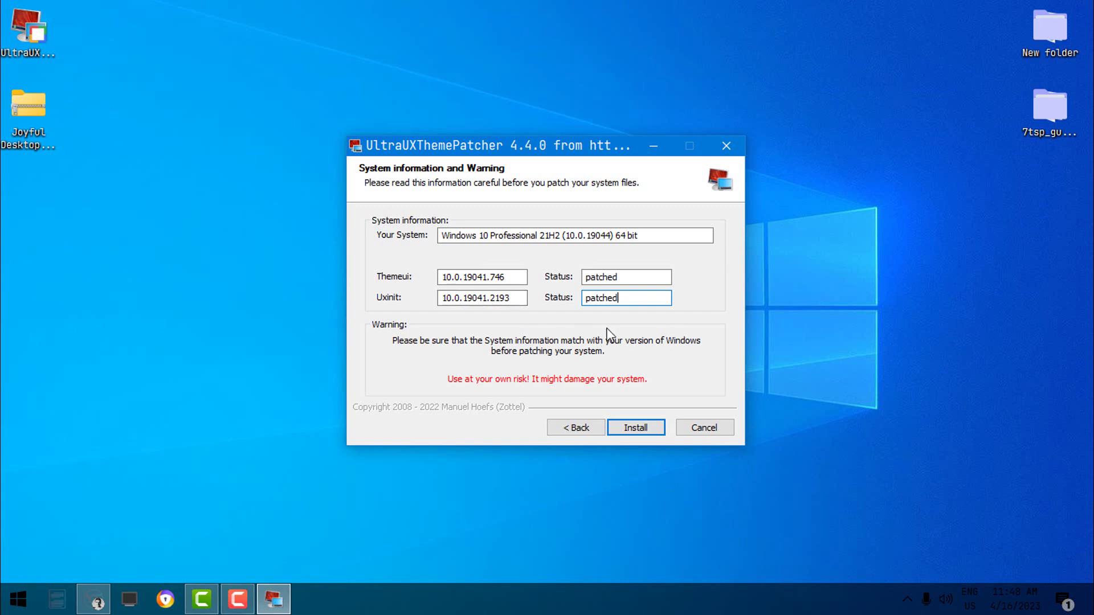
click(712, 427)
Quit the patcher, extract the Joyful Desktop zip into 'Joyful Desktop\', and open that folder
click(569, 352)
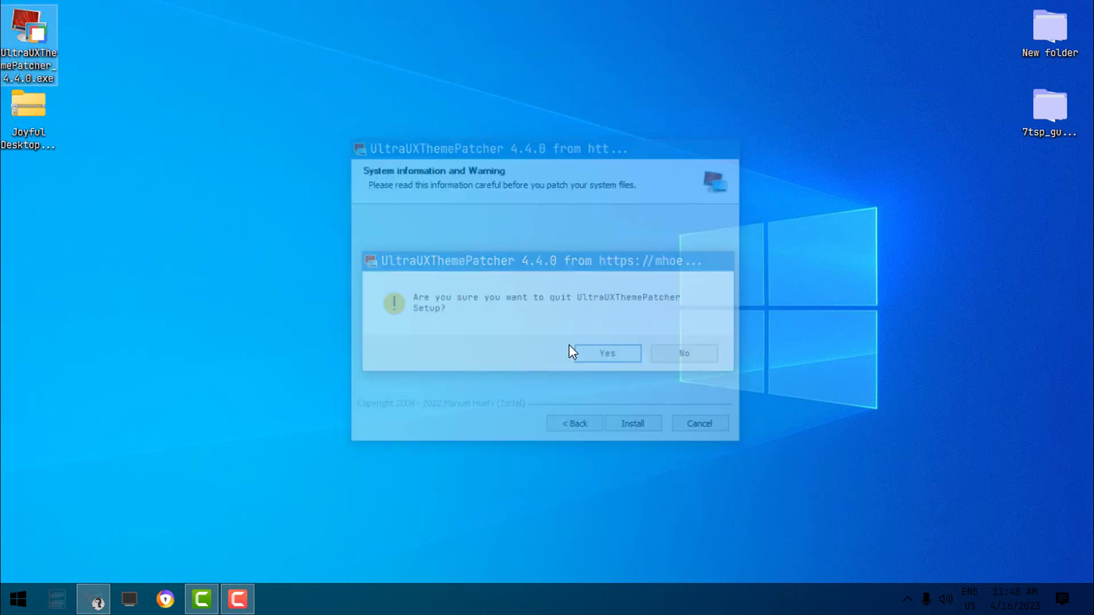
right_click(43, 129)
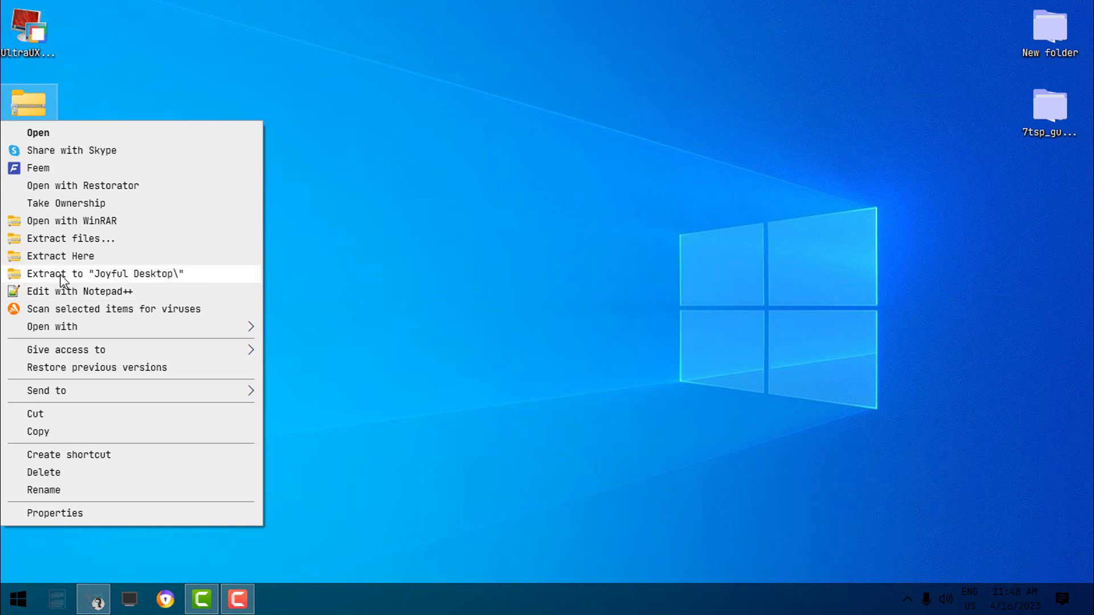
click(39, 275)
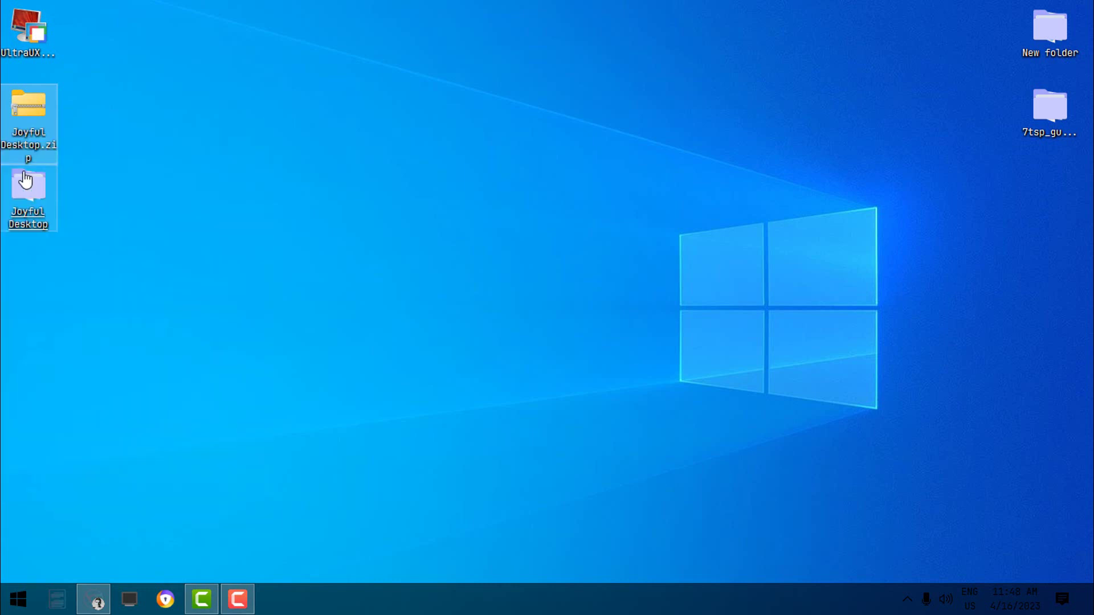
double_click(31, 181)
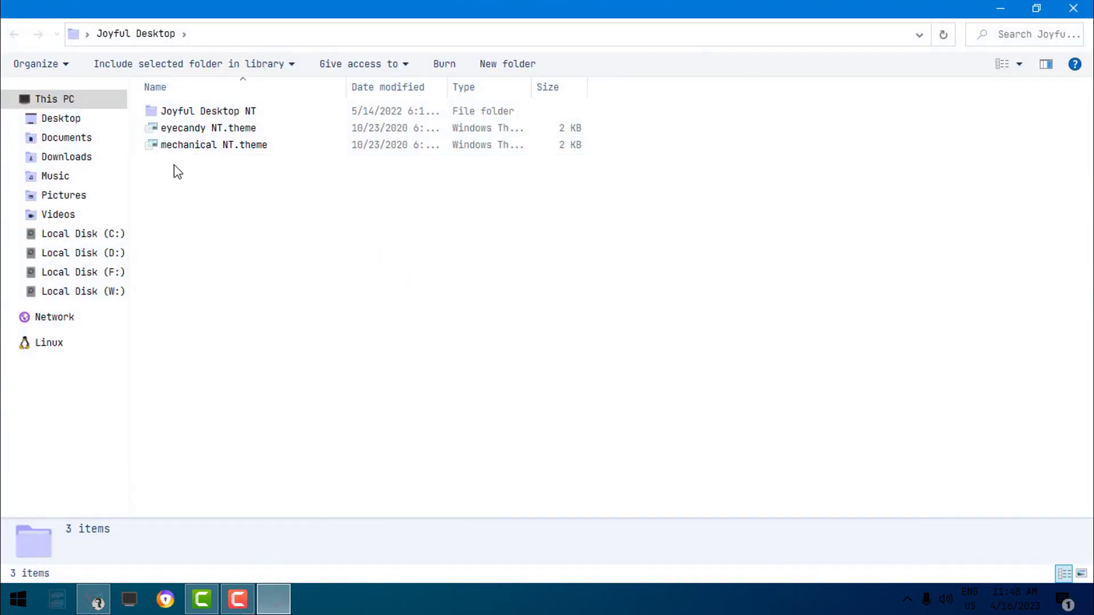
Copy the three extracted theme items and open Local Disk (C:)
drag(178, 172, 6, 108)
right_click(6, 108)
click(44, 352)
click(142, 250)
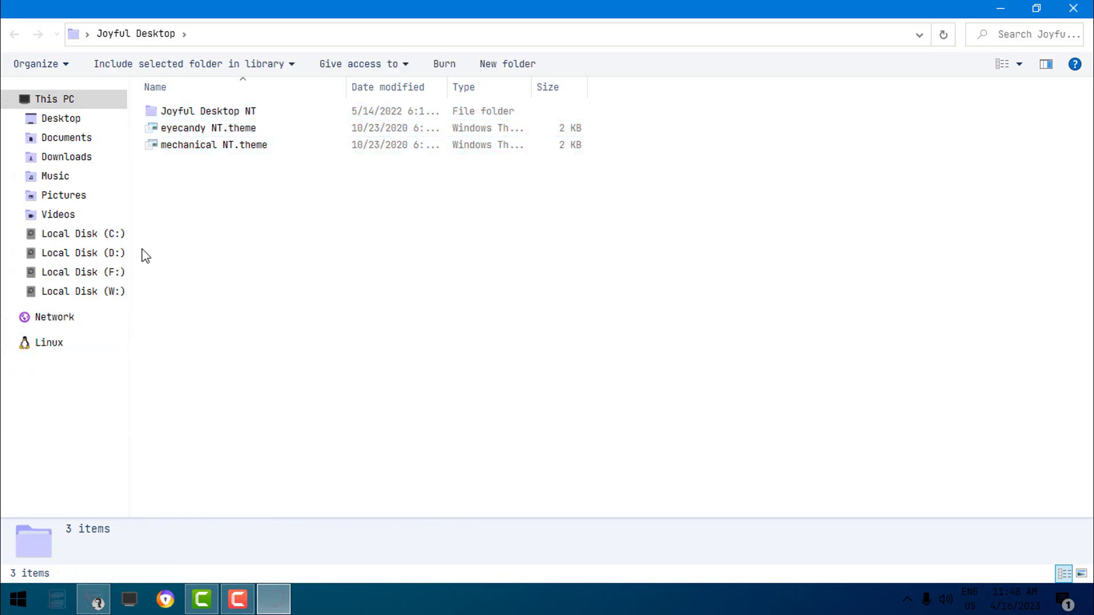
click(112, 237)
Navigate to C:\Windows\Resources\Themes
double_click(471, 135)
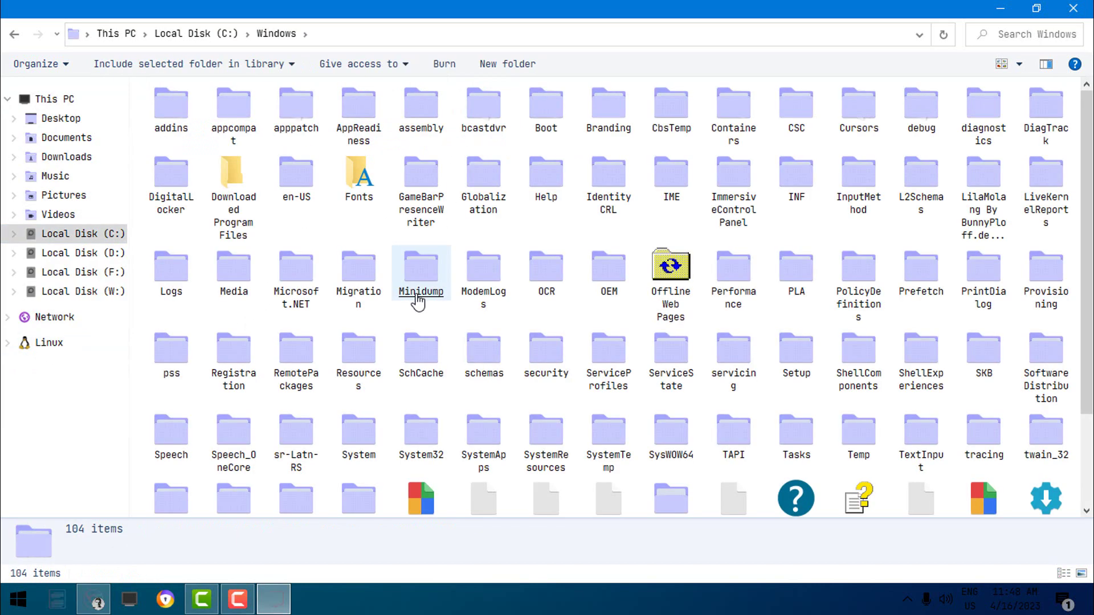
click(556, 468)
click(661, 491)
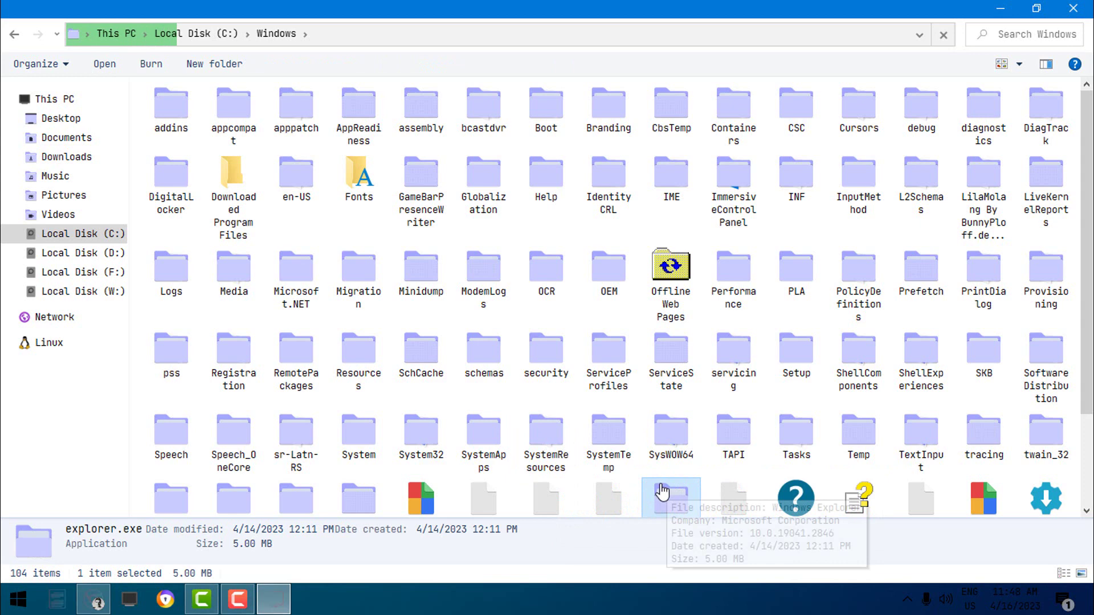
double_click(359, 351)
click(257, 141)
double_click(256, 140)
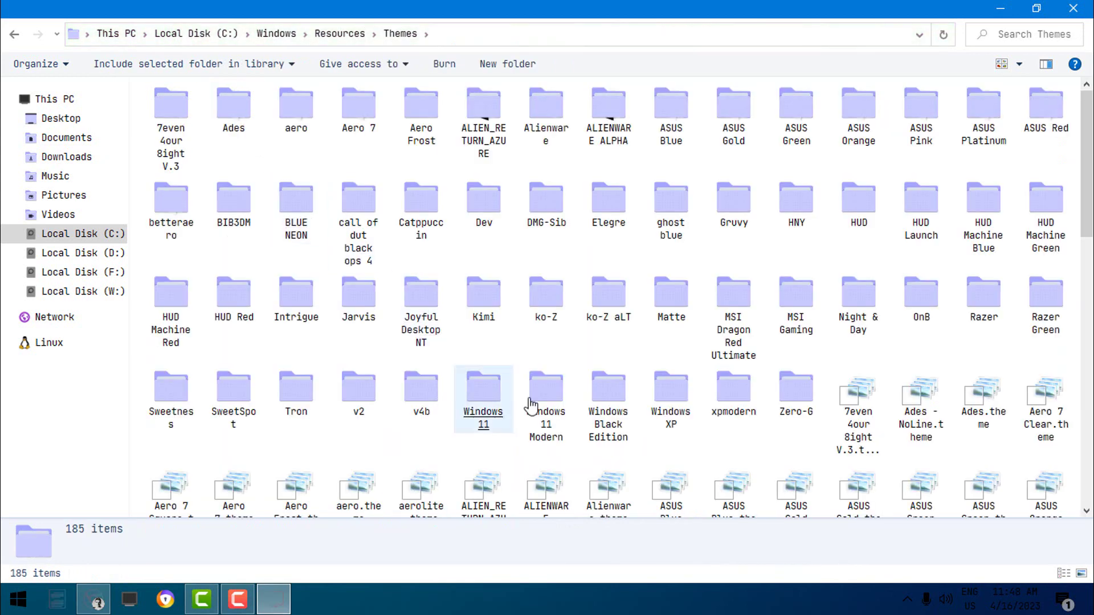
Paste the Joyful Desktop items, merging the folder and replacing the same-named files
right_click(520, 354)
click(328, 237)
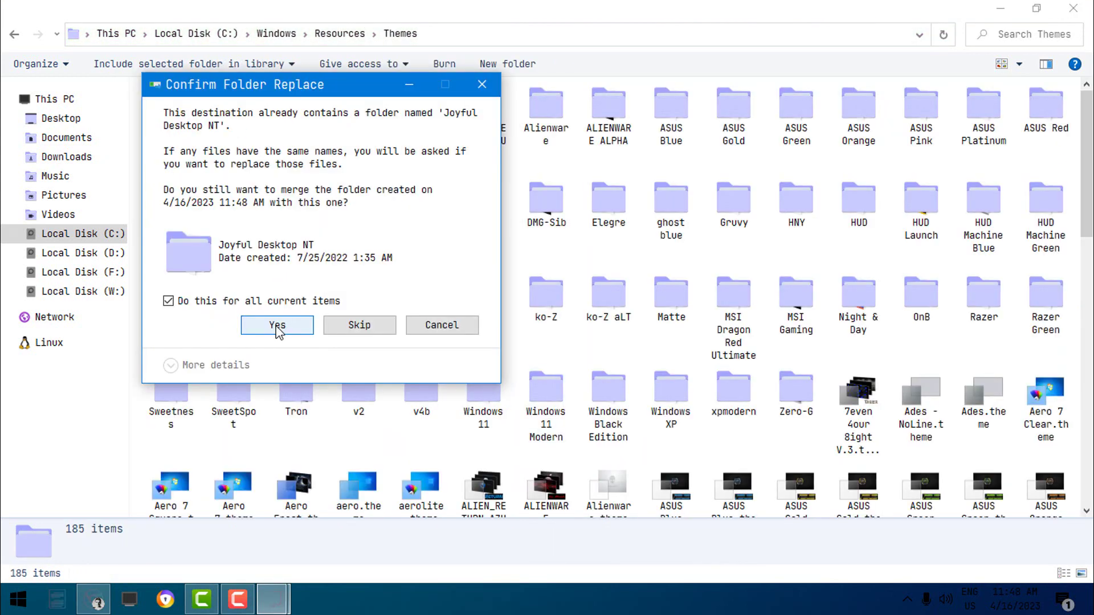
click(277, 327)
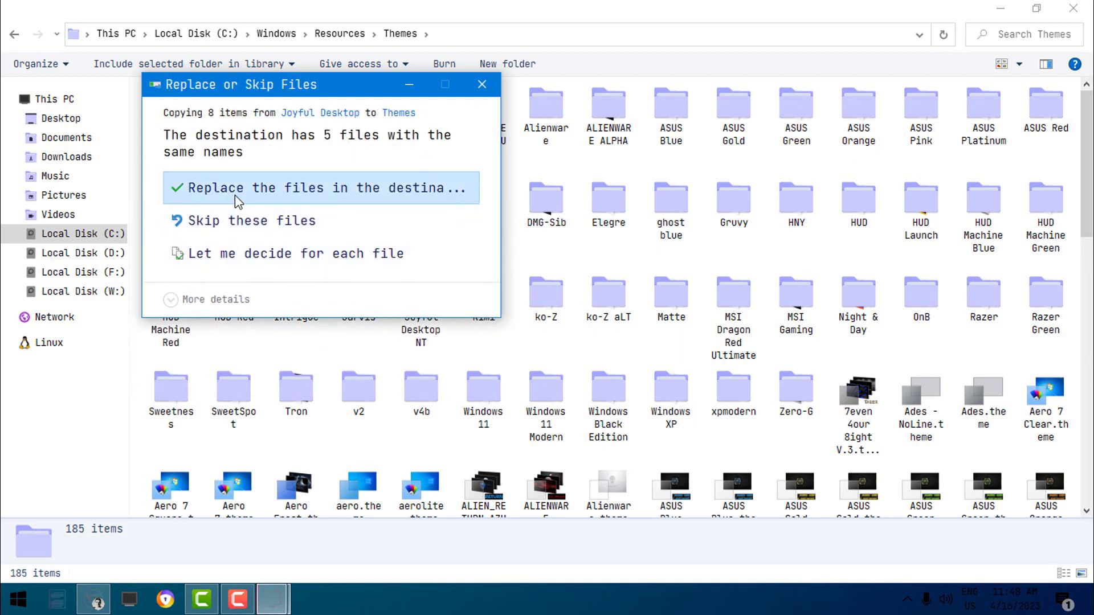
click(234, 194)
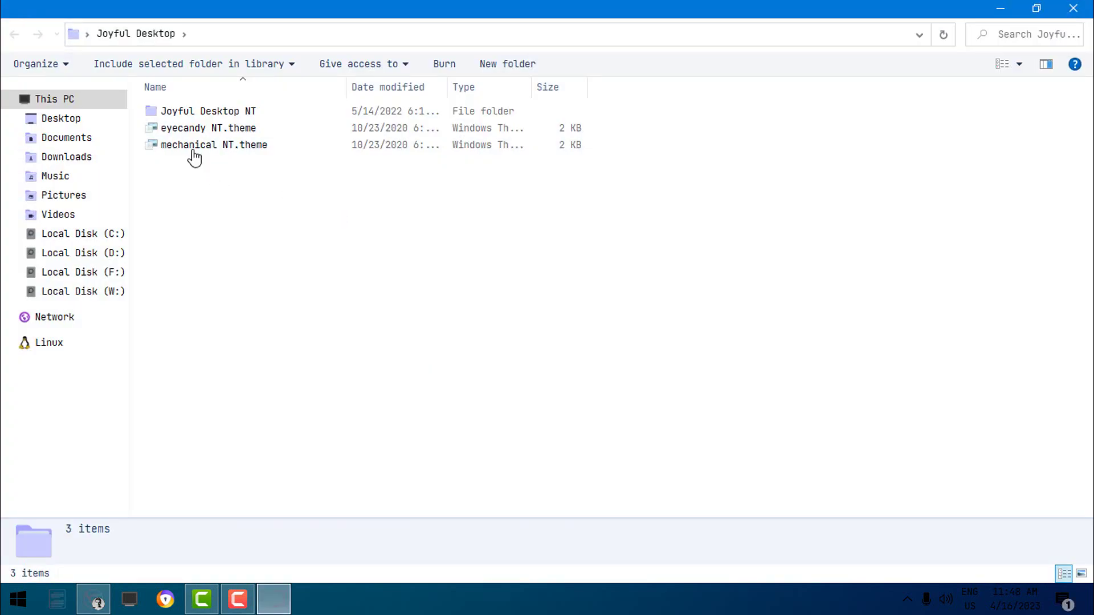
drag(173, 164, 226, 190)
Apply the 'mechanical' theme from Personalization > Themes
click(1073, 8)
right_click(403, 237)
click(253, 412)
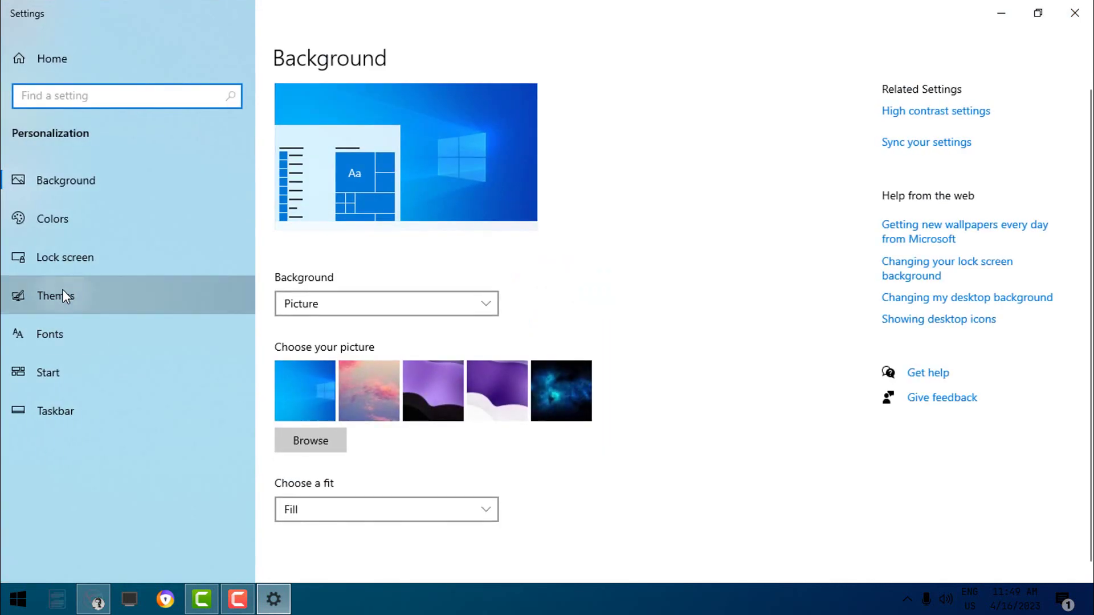
click(63, 292)
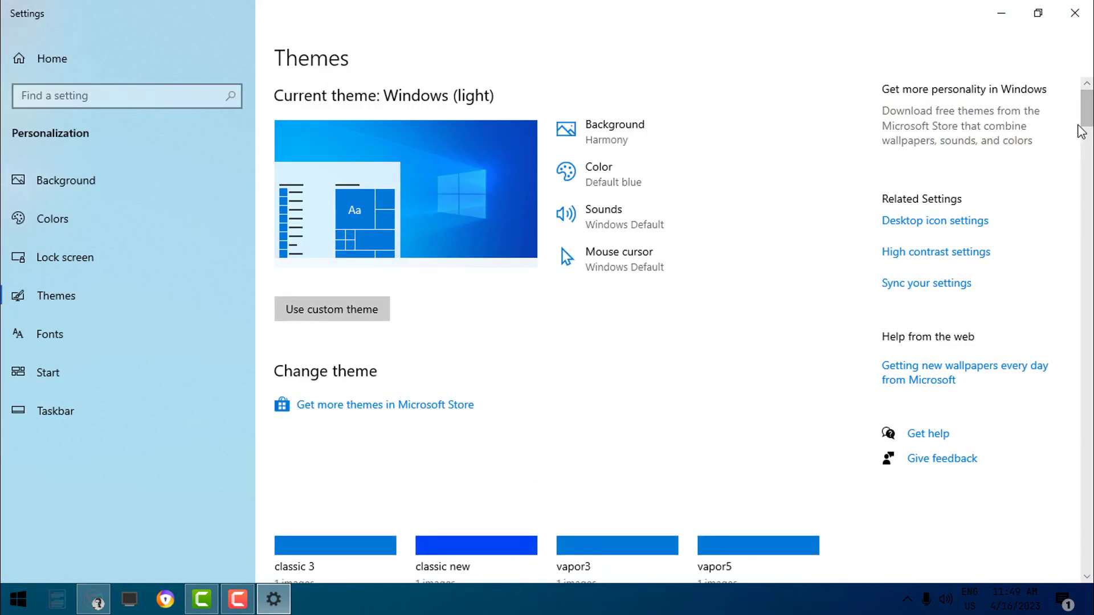
drag(1087, 114, 1089, 484)
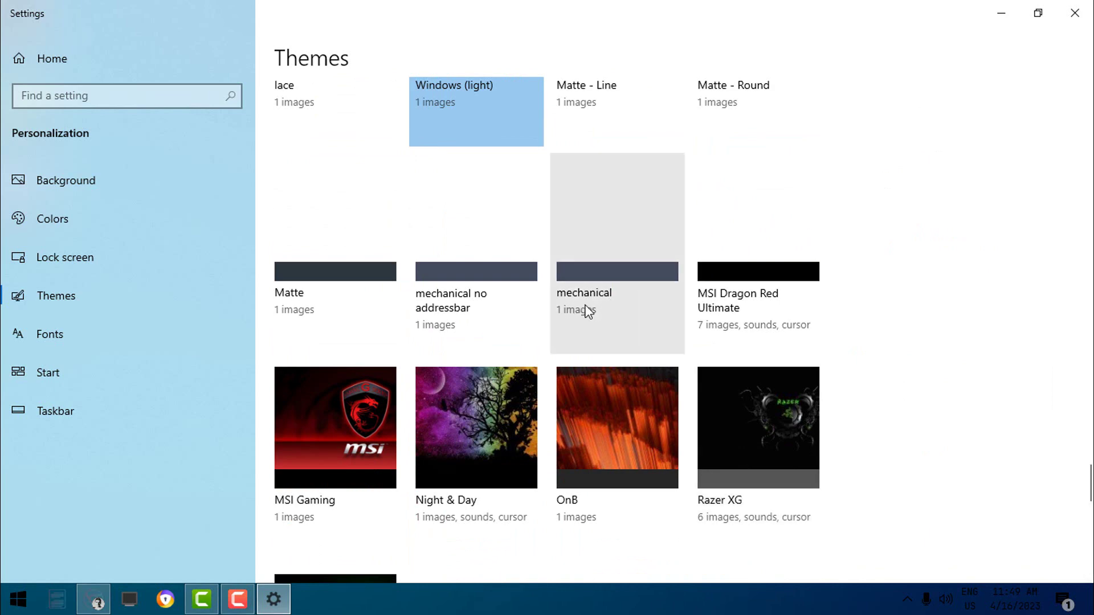
click(599, 281)
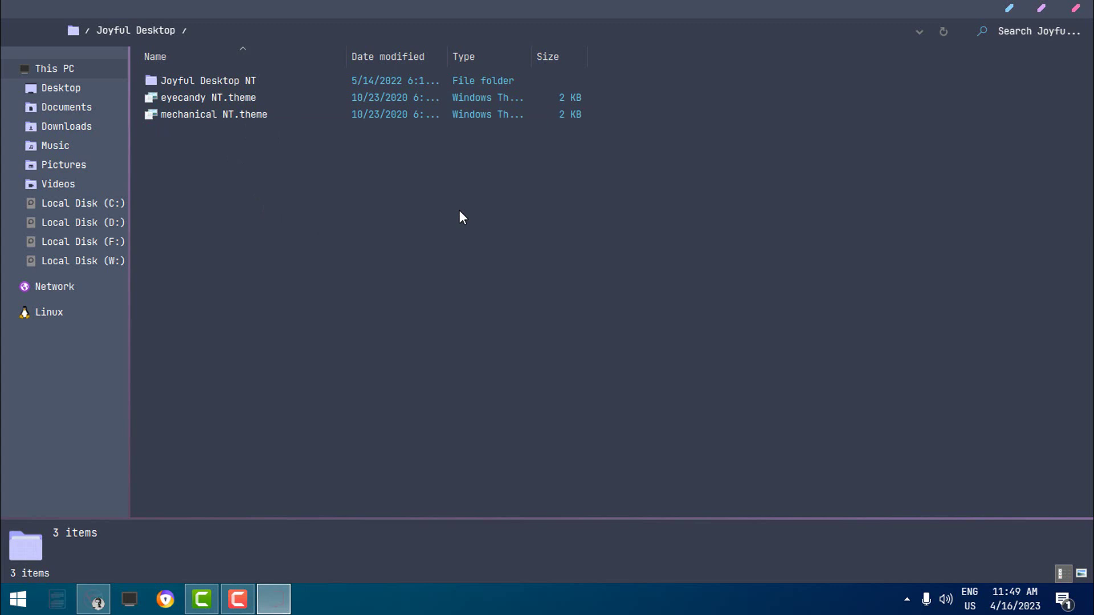
Close the Joyful Desktop folder and preview the dark style in This PC
drag(546, 10, 429, 83)
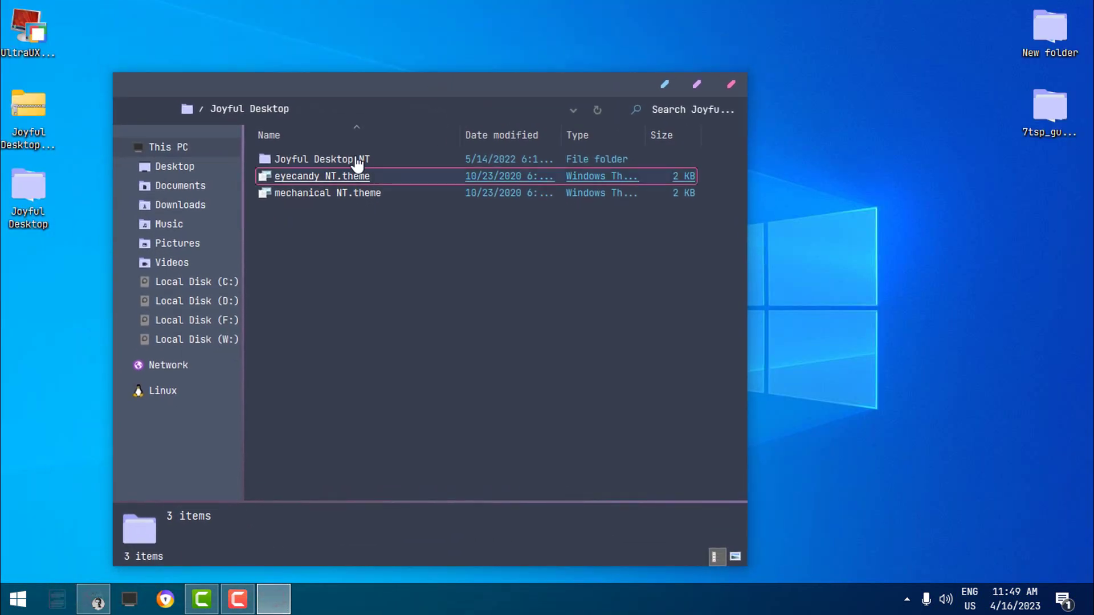
click(737, 86)
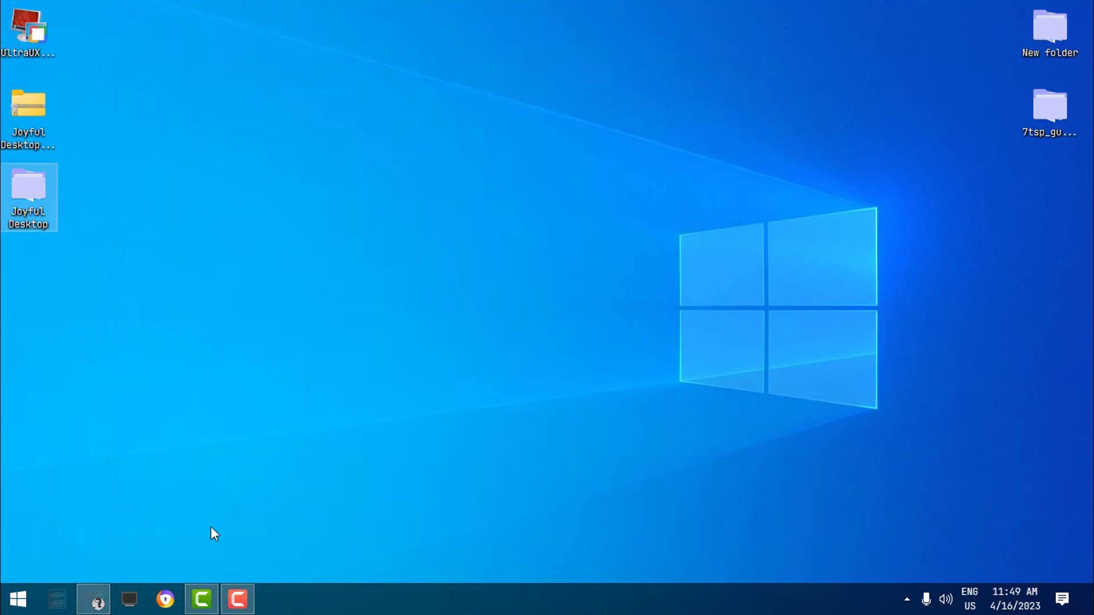
click(124, 605)
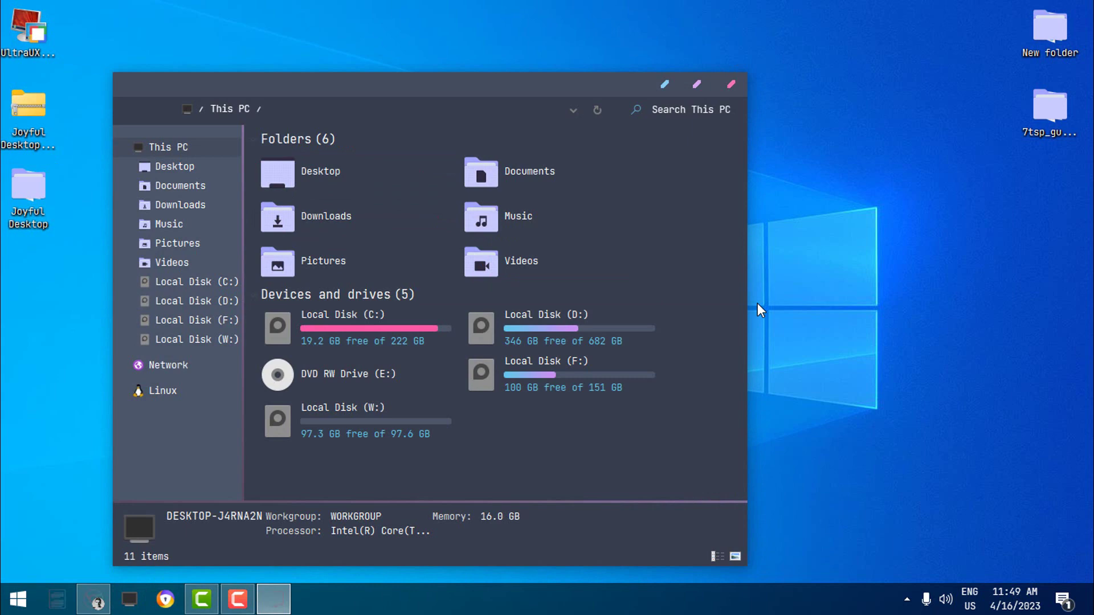
click(731, 84)
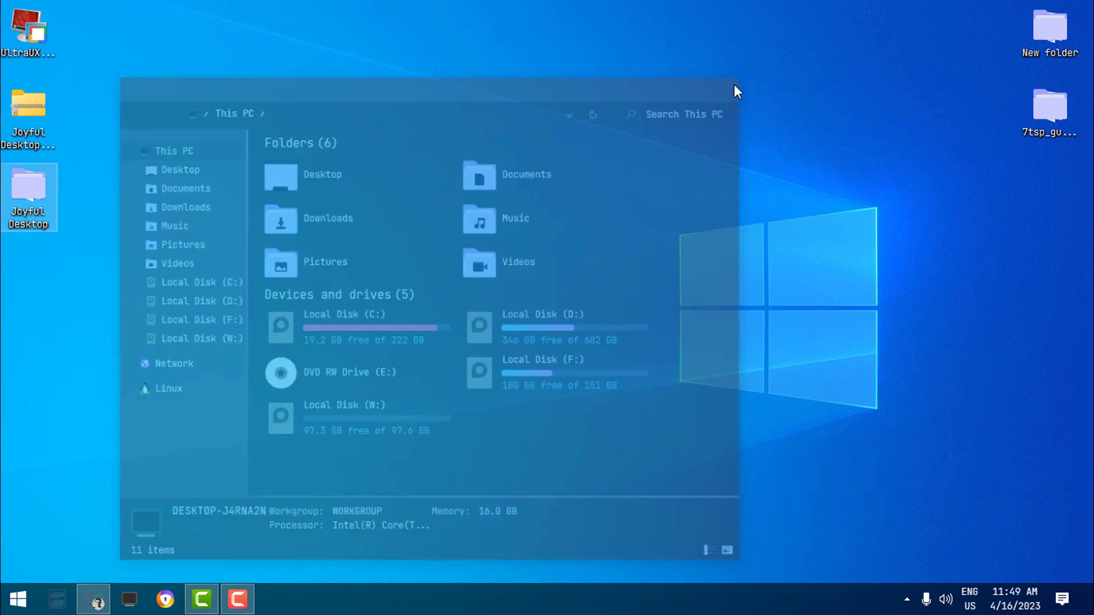
Delete the patcher installer, Joyful Desktop zip and extracted folder from the desktop
drag(152, 255, 6, 25)
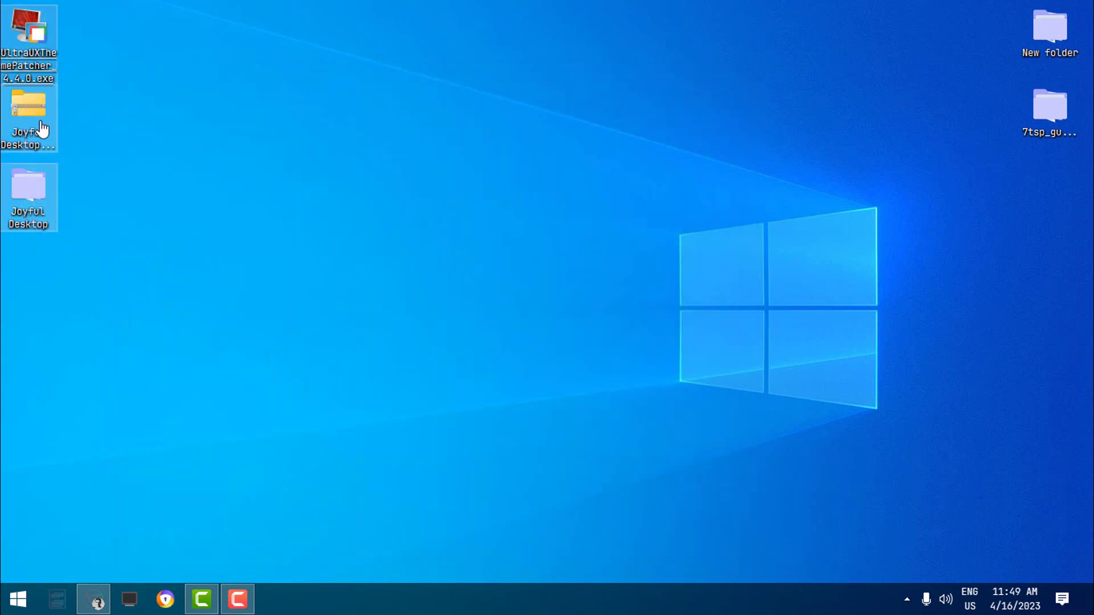
right_click(7, 25)
click(84, 305)
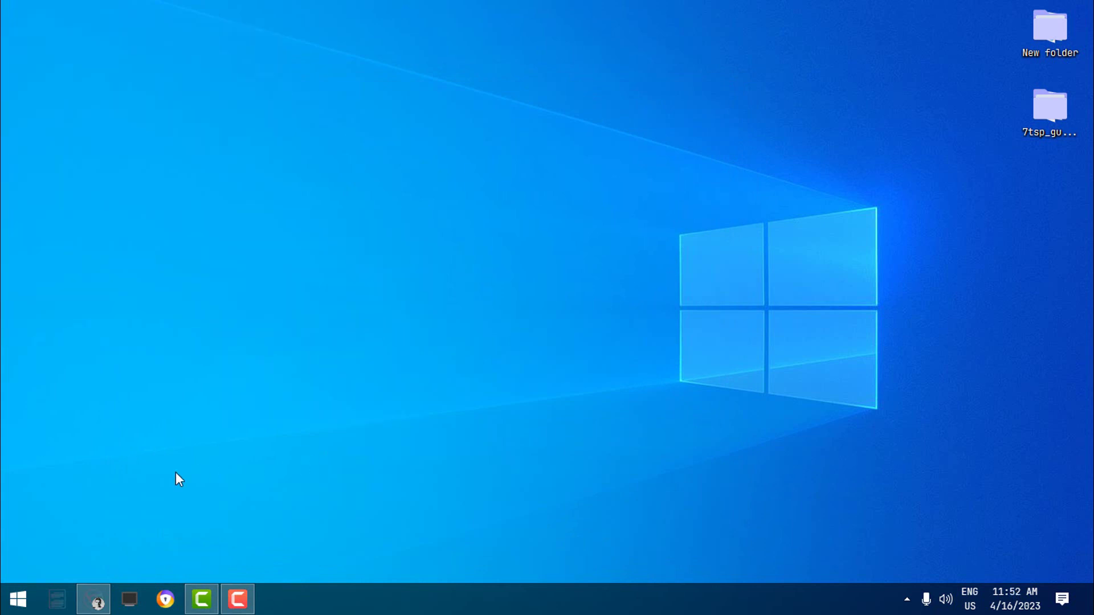
Download the Heaven Land wallpaper from DeviantArt and open the image from its archive
click(93, 598)
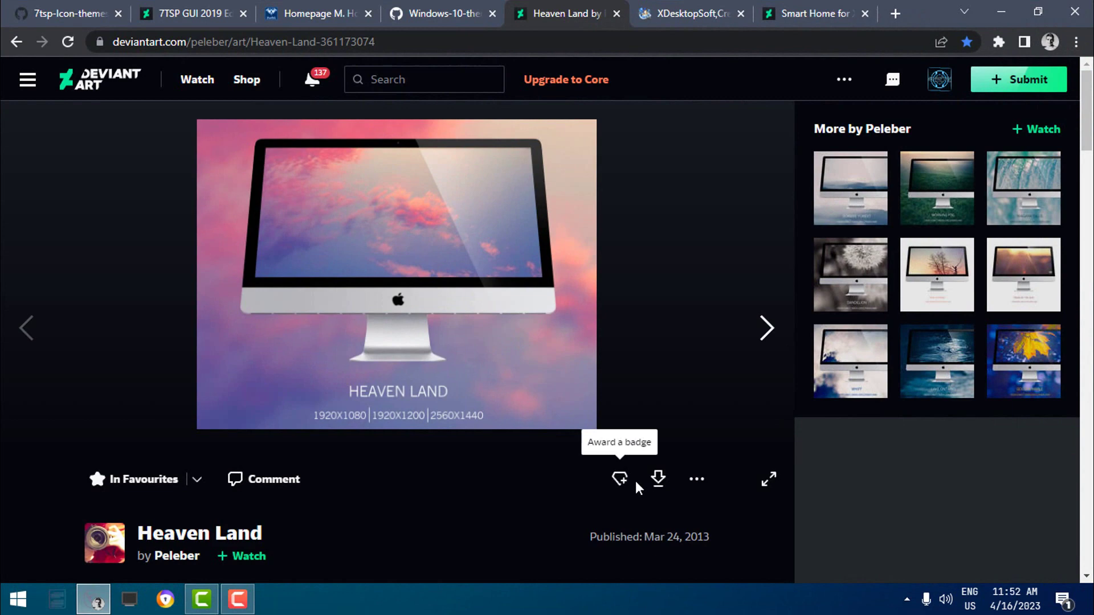
scroll(645, 437, down, 1)
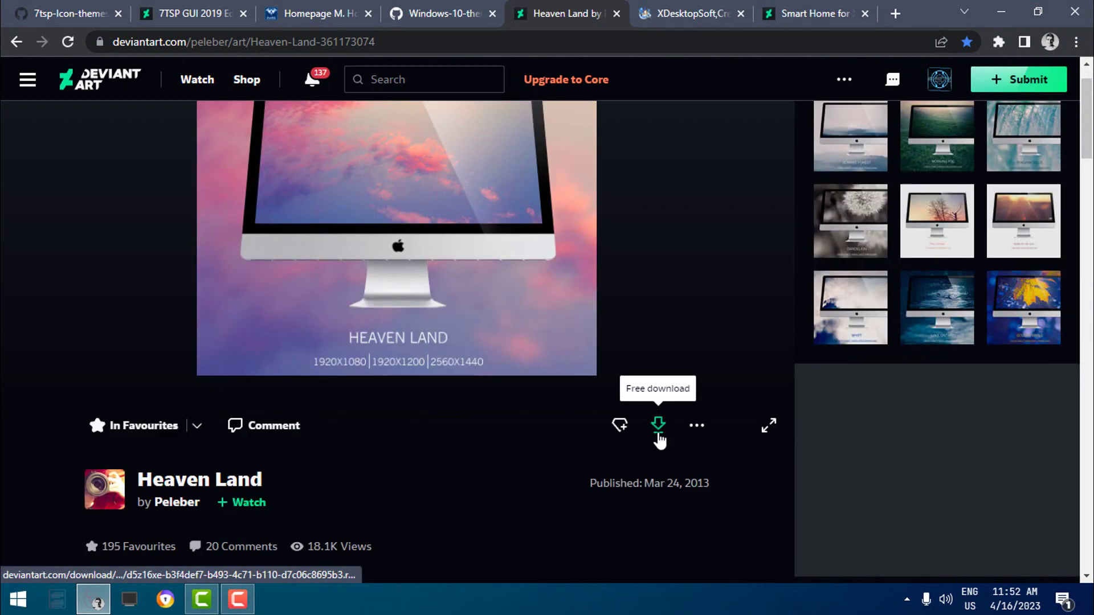
click(658, 428)
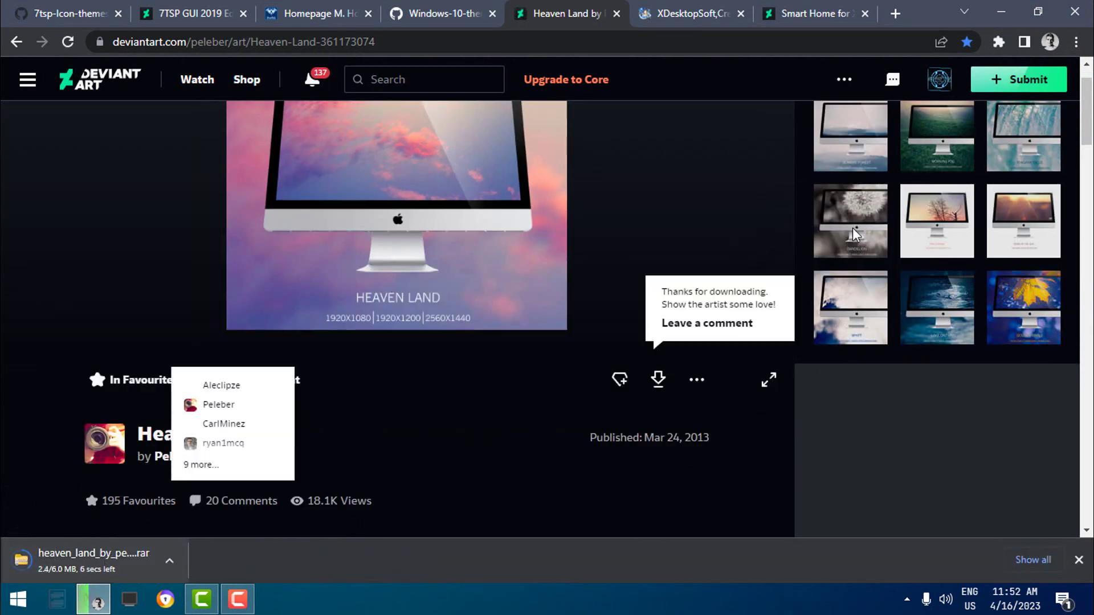
click(91, 560)
double_click(90, 167)
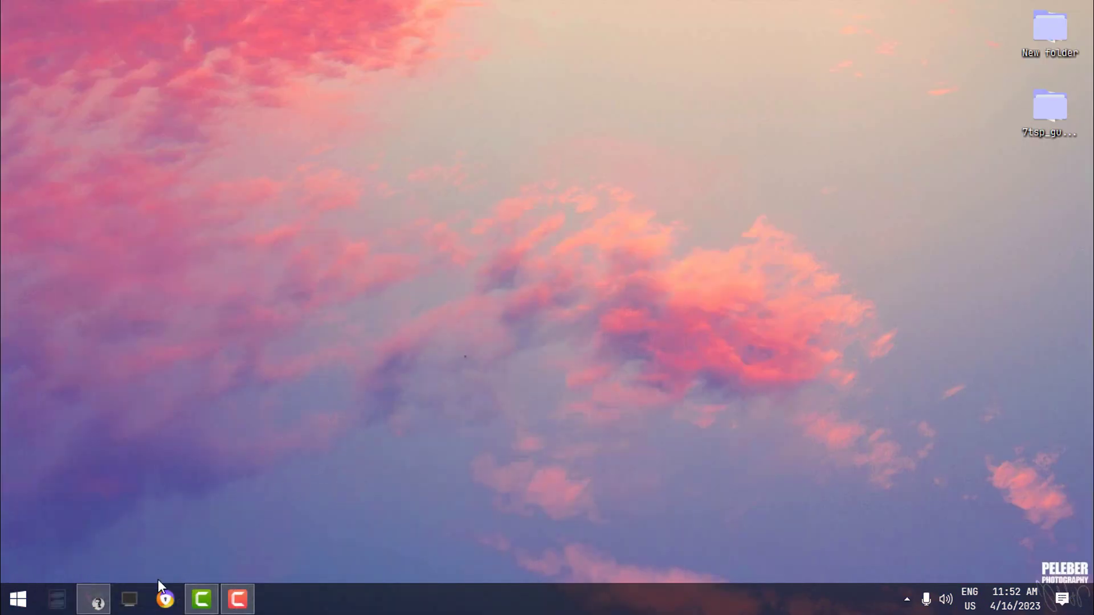
Resize and close the This PC window, then bring Chrome back up
click(135, 595)
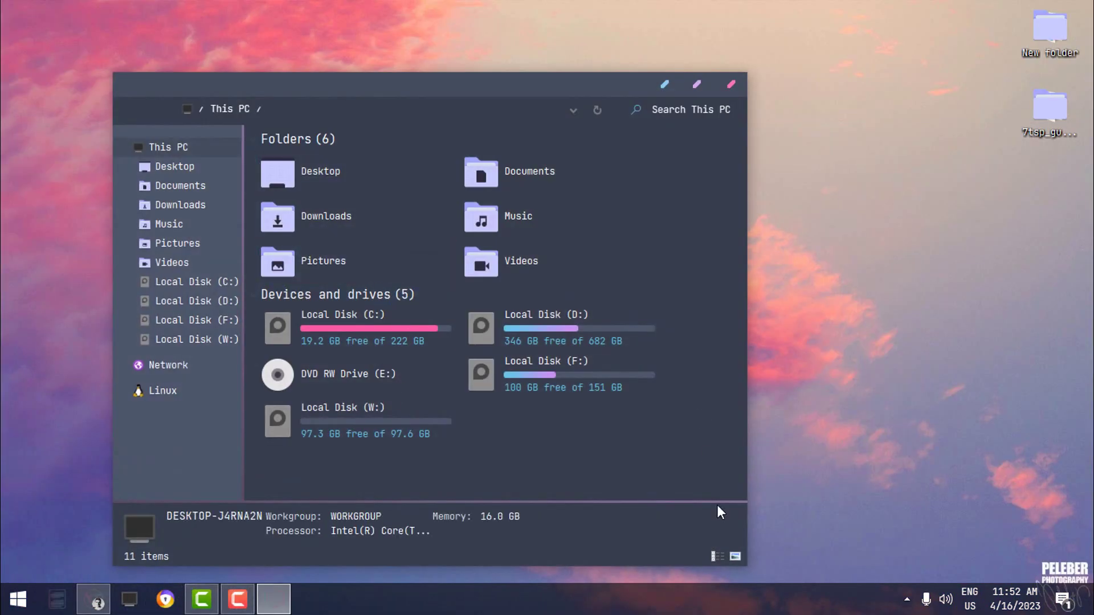
drag(793, 557, 897, 502)
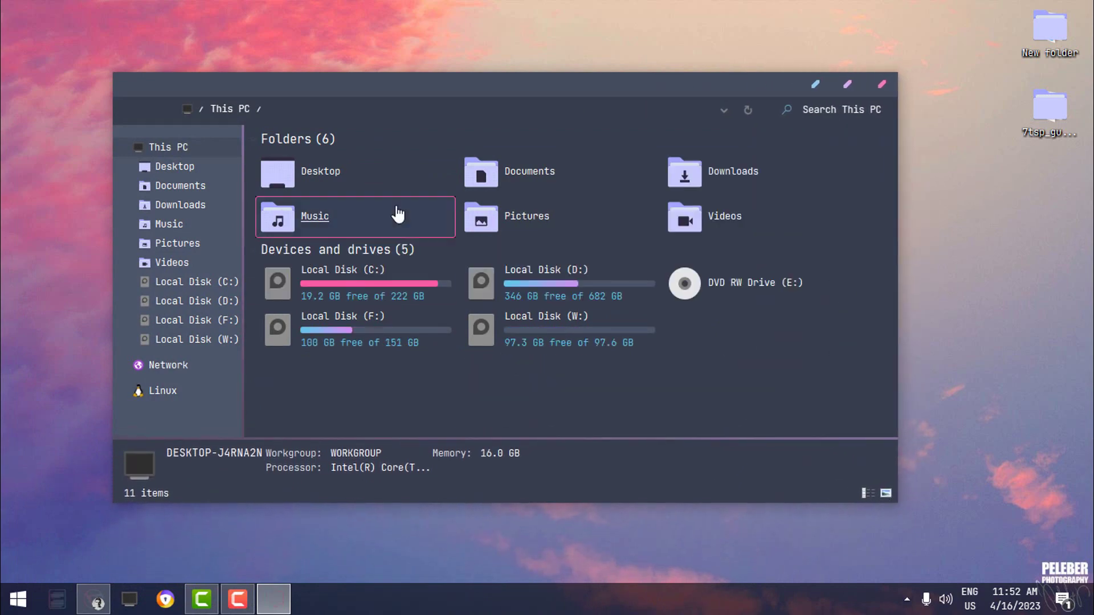
click(881, 84)
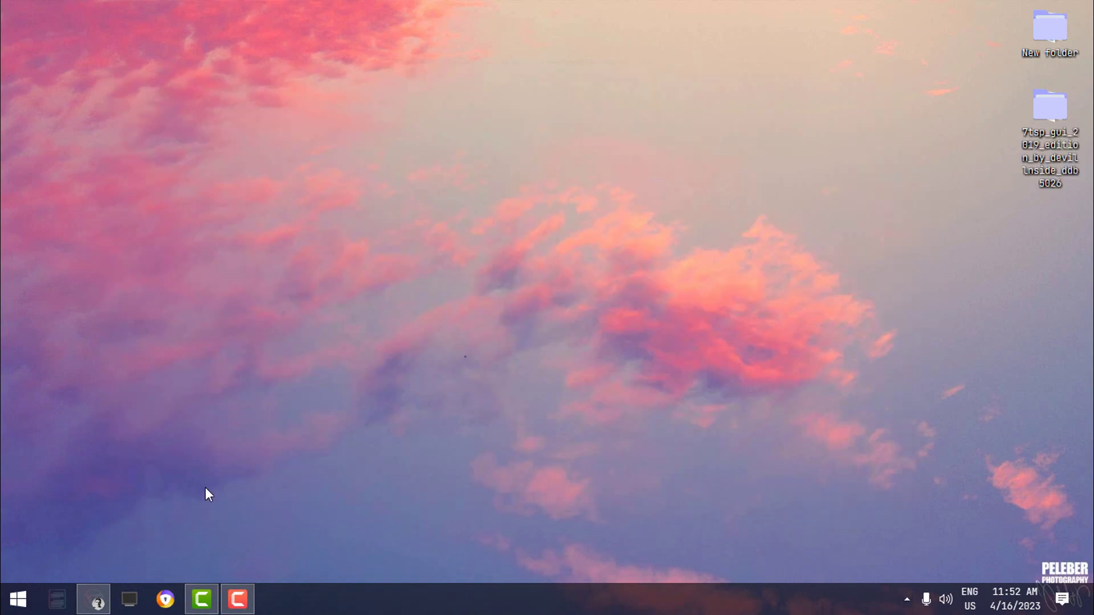
click(83, 595)
Download the Smart Home for XWidget skin zip from its DeviantArt page and open it from the download bar
click(677, 13)
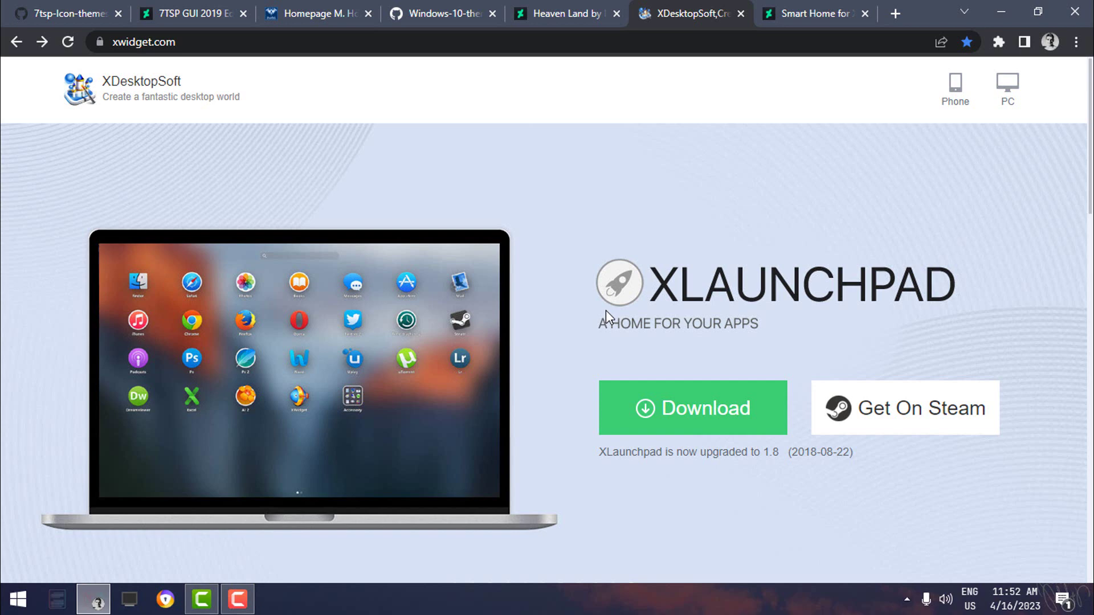
scroll(576, 307, down, 7)
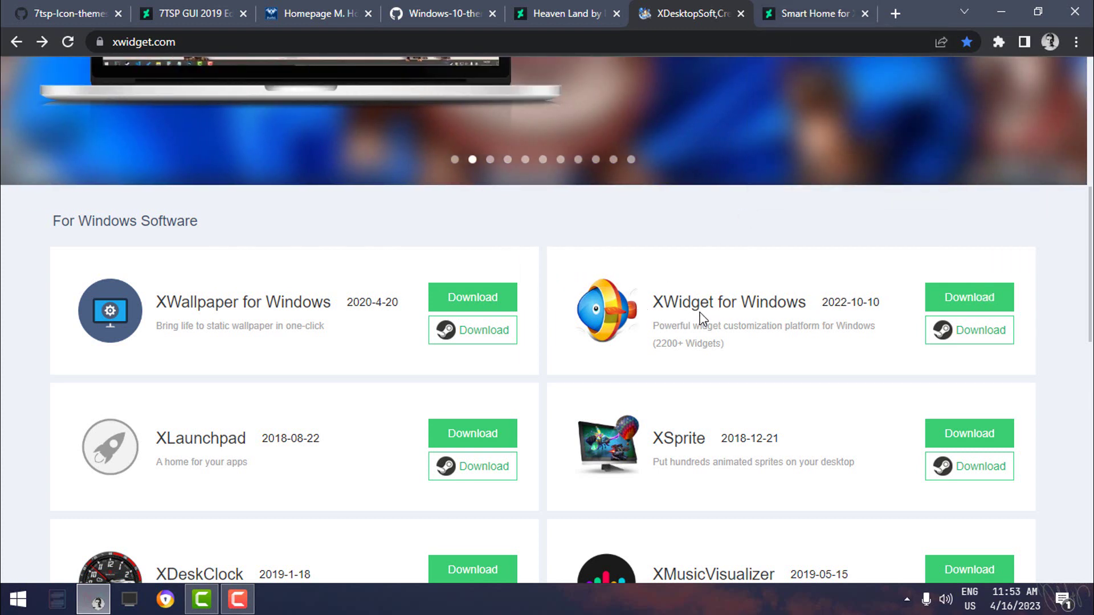
click(828, 20)
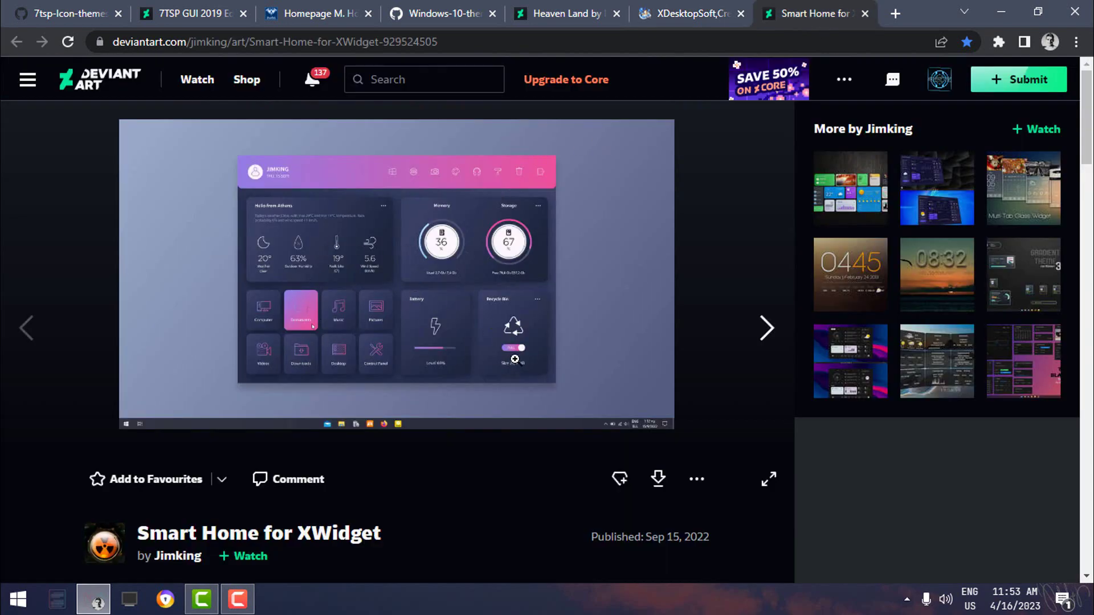
scroll(490, 341, down, 1)
scroll(419, 314, up, 1)
click(658, 480)
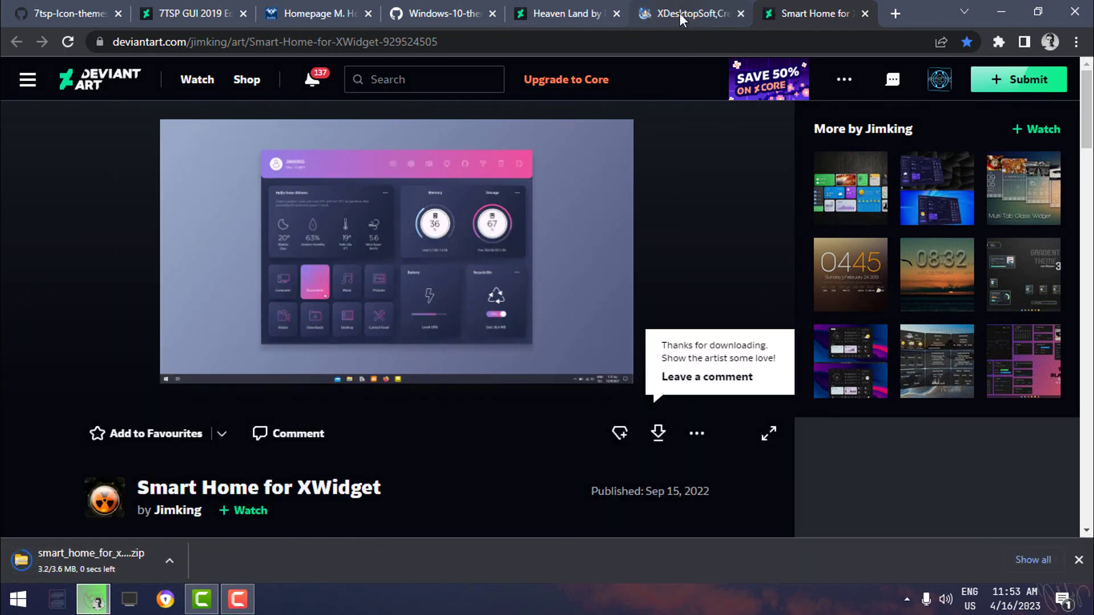
click(130, 561)
Load smart_home.xwp into XWidget, close the archive, and nudge the dashboard down-left
double_click(54, 167)
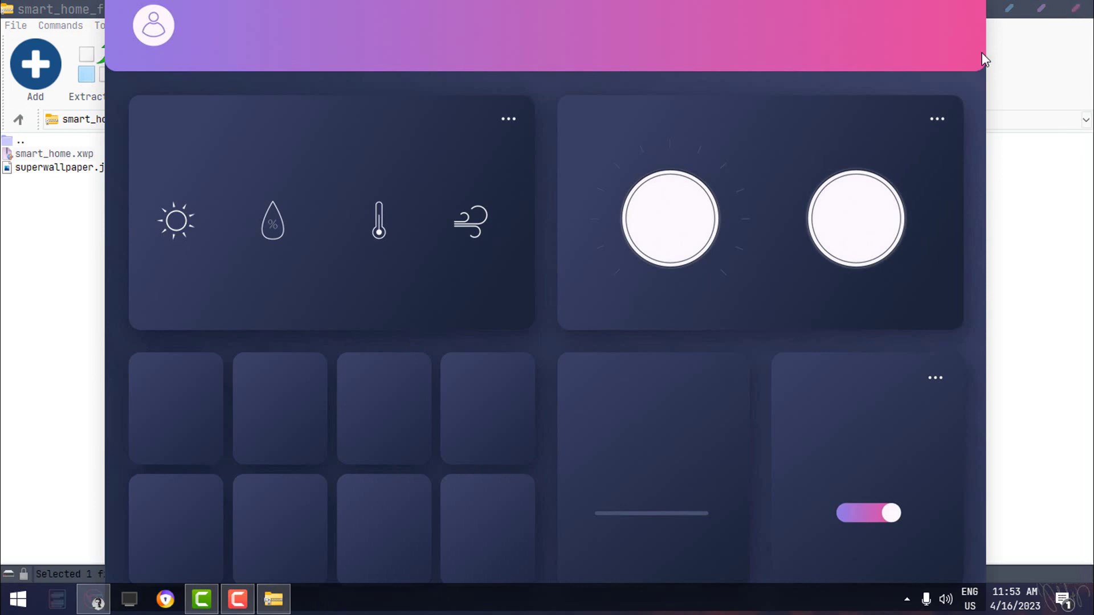
click(1007, 17)
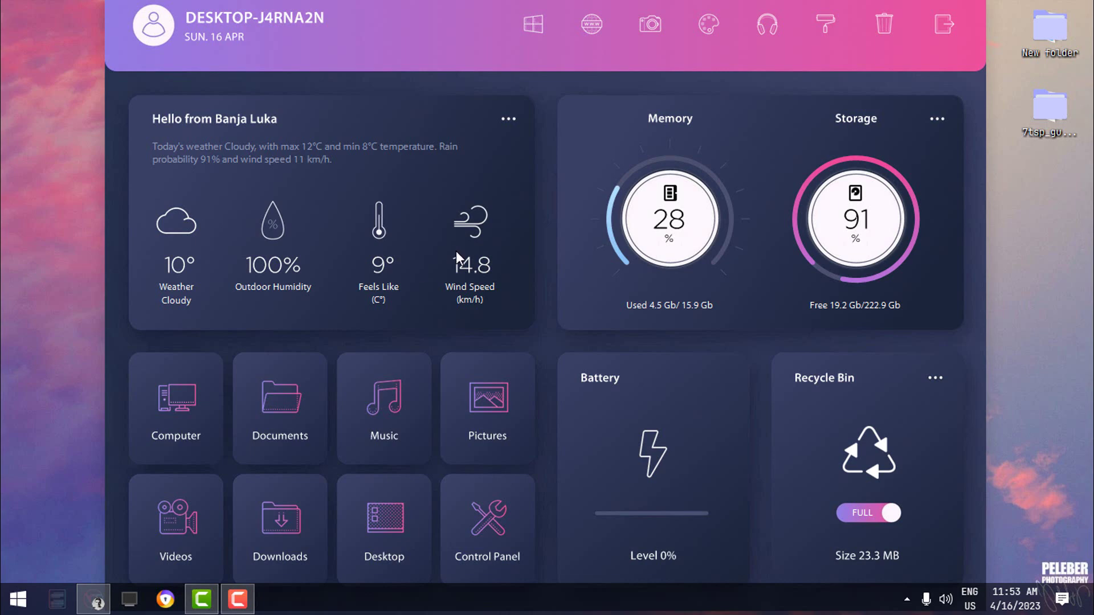
drag(484, 11, 466, 36)
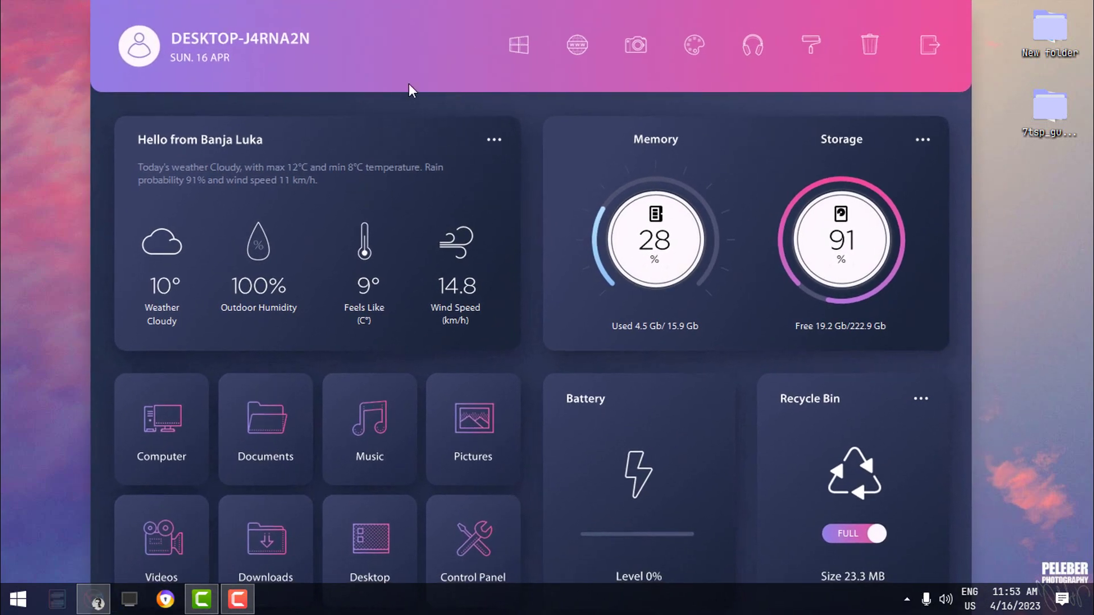
Zoom the dashboard to 70% and move it to the upper right of the desktop
right_click(401, 56)
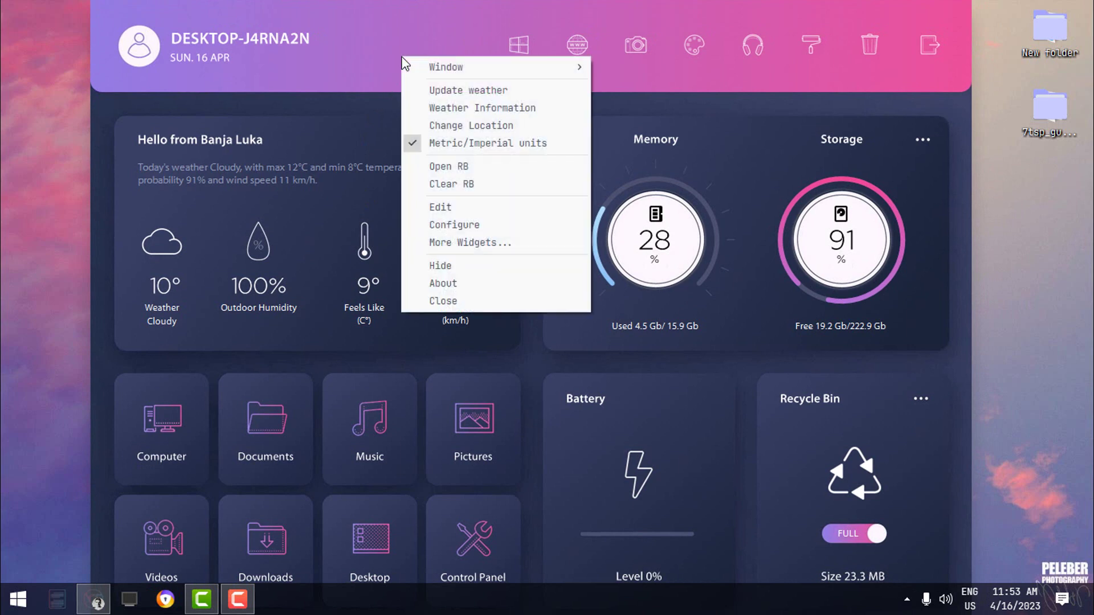
mouse_move(425, 63)
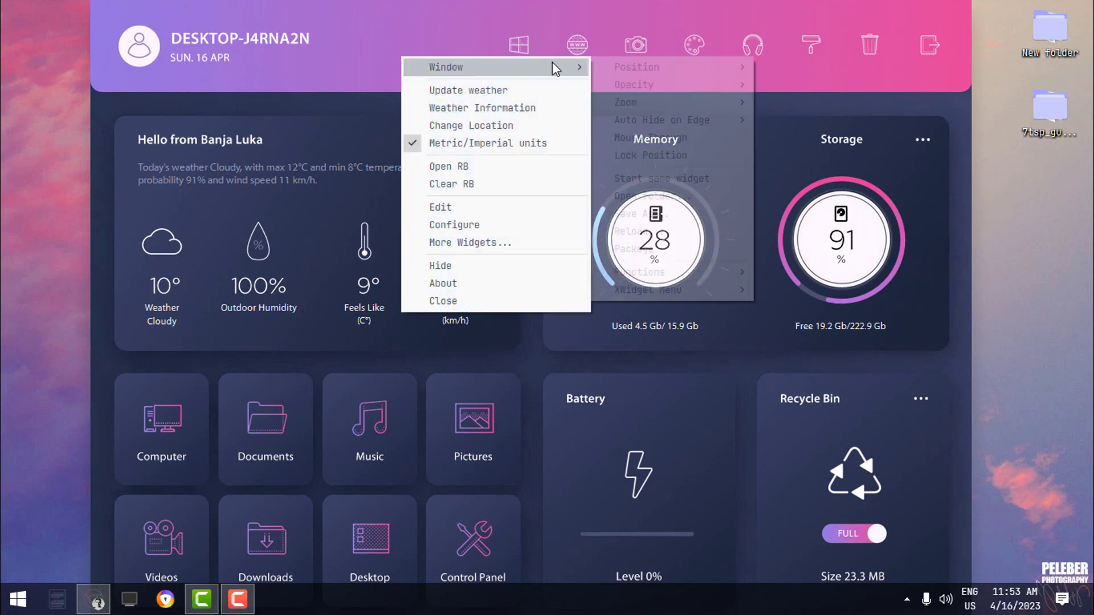
mouse_move(666, 105)
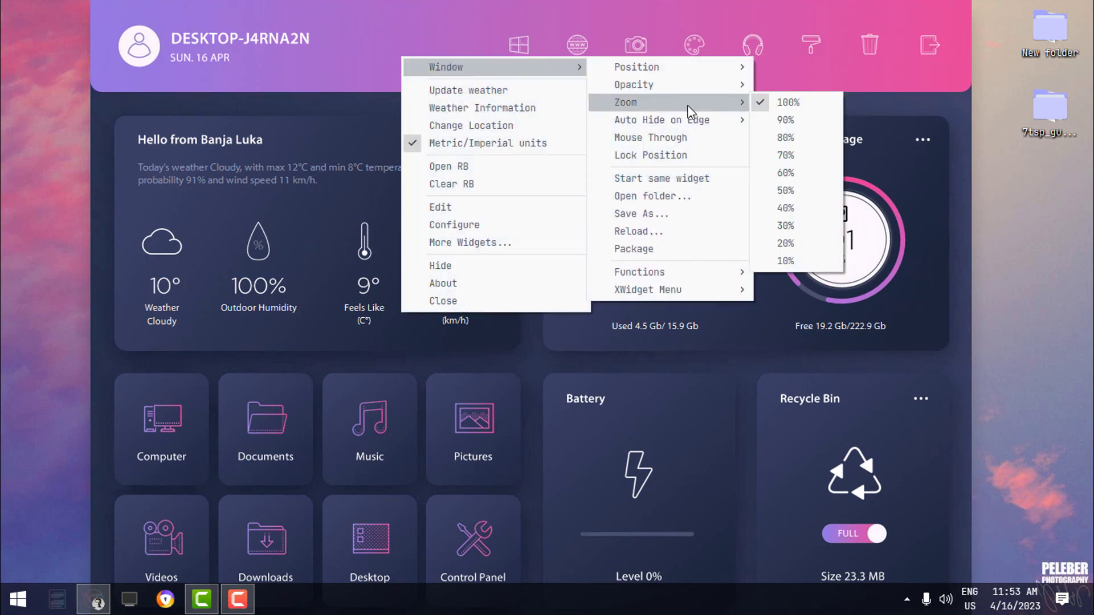
click(800, 158)
drag(286, 48, 682, 56)
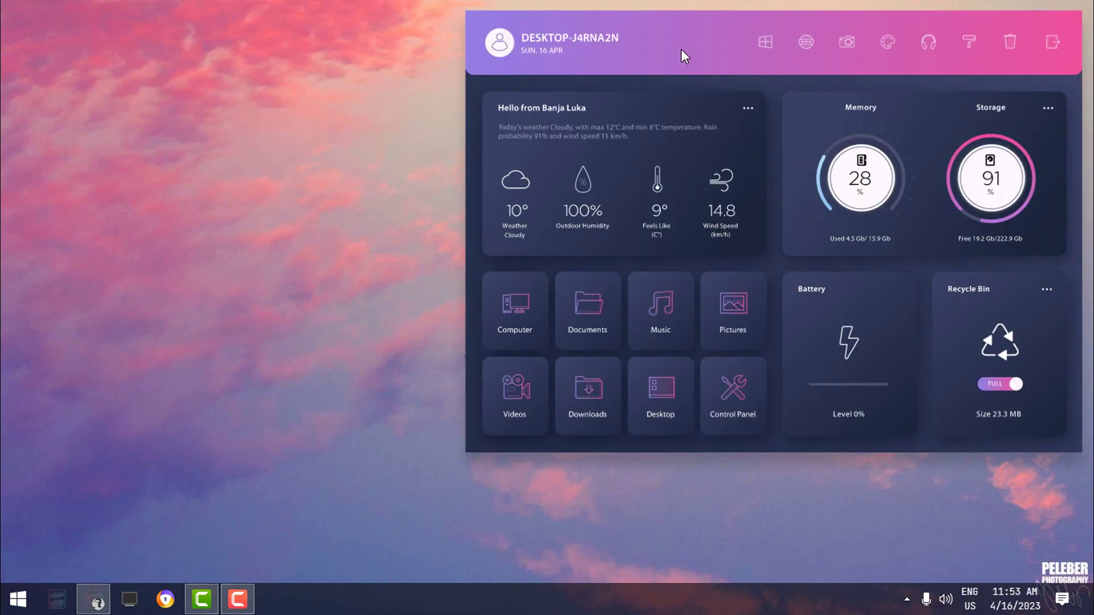
Shrink the dashboard further to 60% zoom
right_click(662, 42)
mouse_move(706, 52)
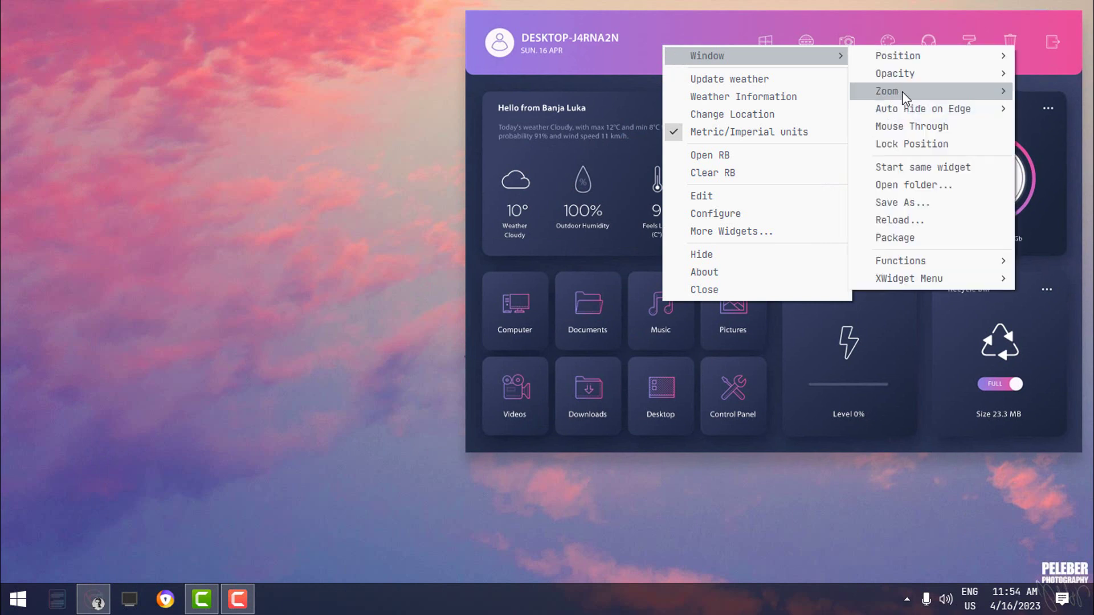
mouse_move(901, 92)
click(794, 159)
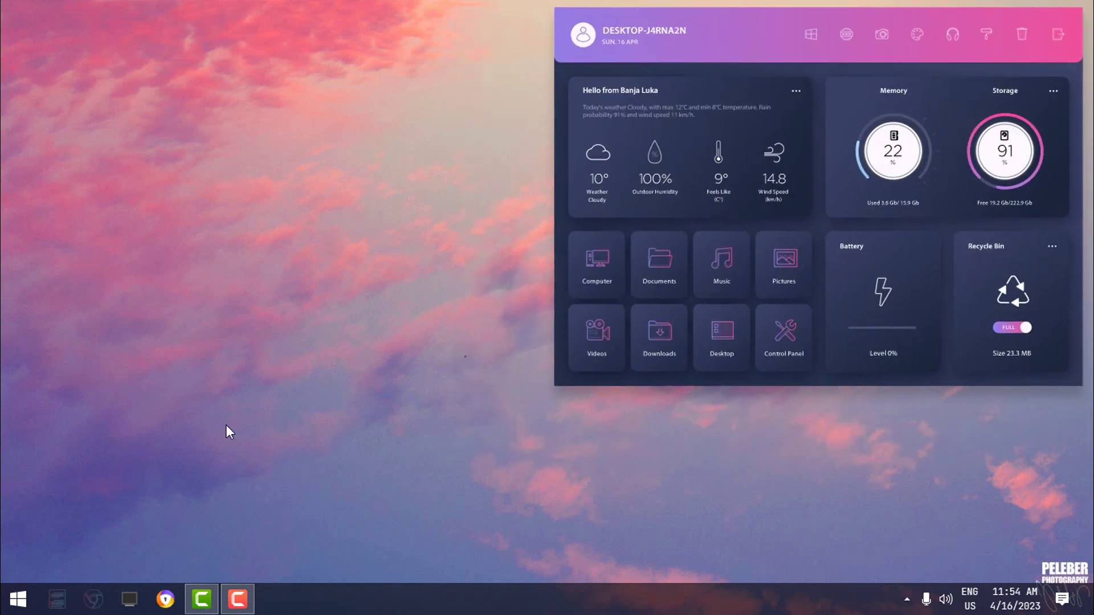
Open a This PC window, move it top-left and shrink it to uncover the dashboard
key(super+e)
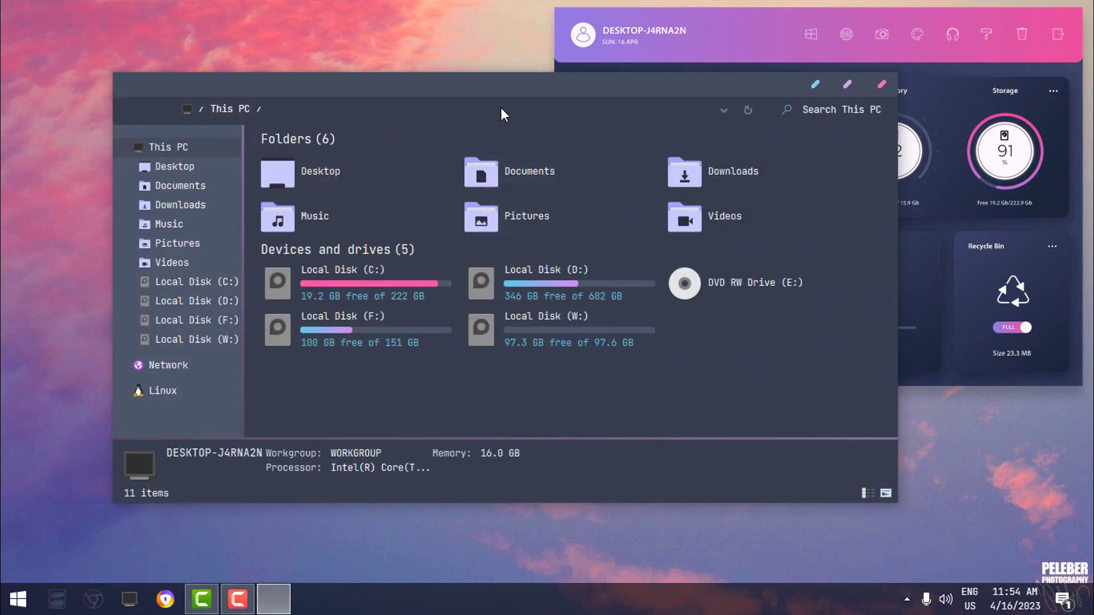
drag(466, 91, 377, 33)
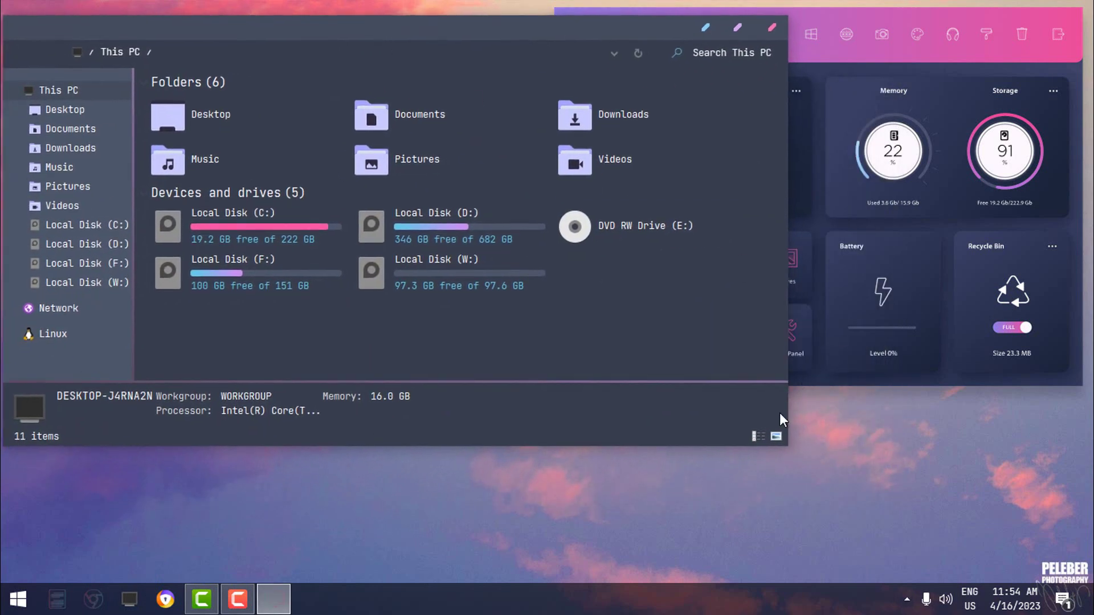
drag(787, 444, 804, 495)
Close This PC and reach the mouse pointer settings via Personalize > Themes
click(788, 29)
right_click(357, 275)
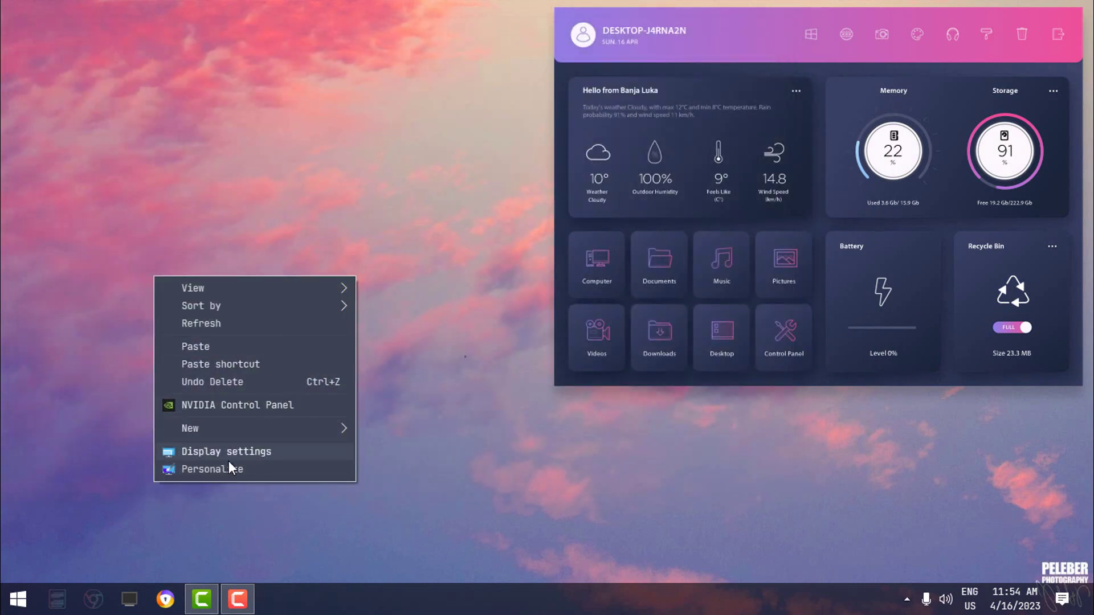
click(214, 466)
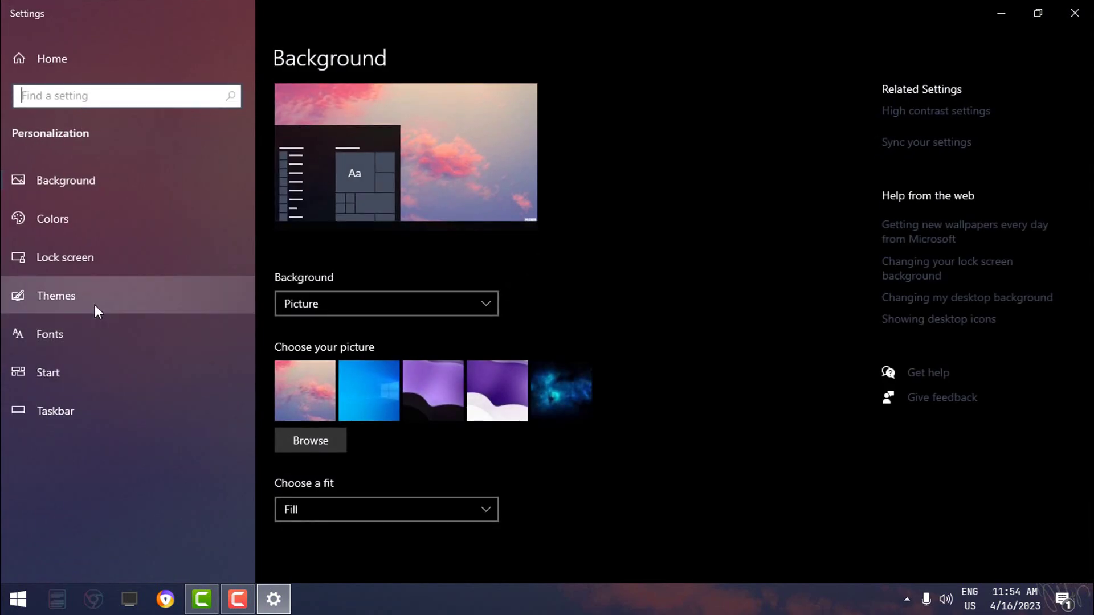
click(94, 305)
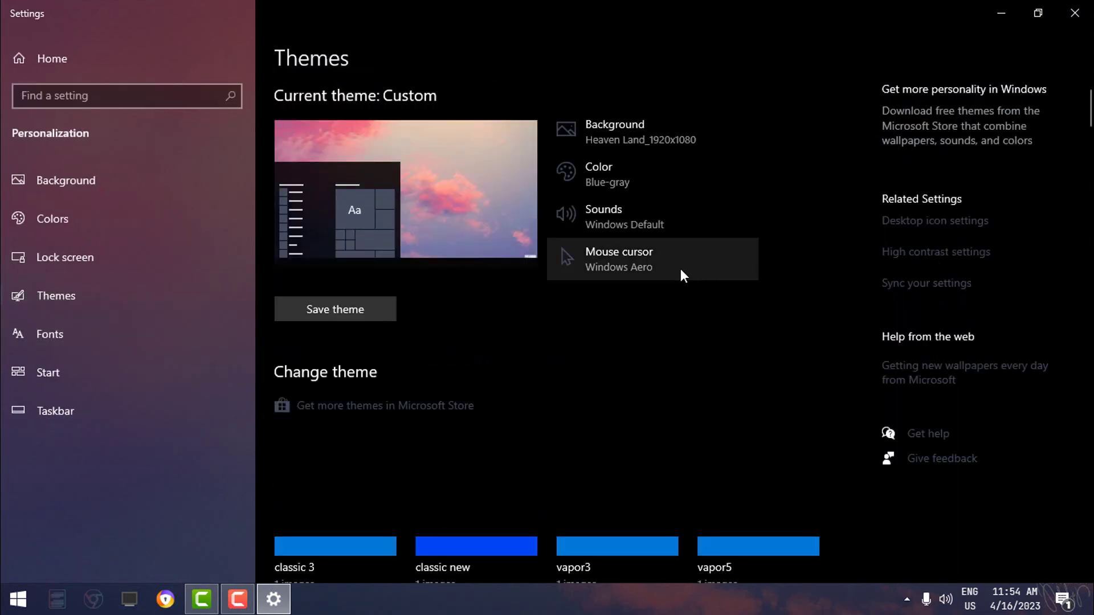
click(678, 272)
Apply the lotus_red pointer scheme and minimize Settings
click(149, 146)
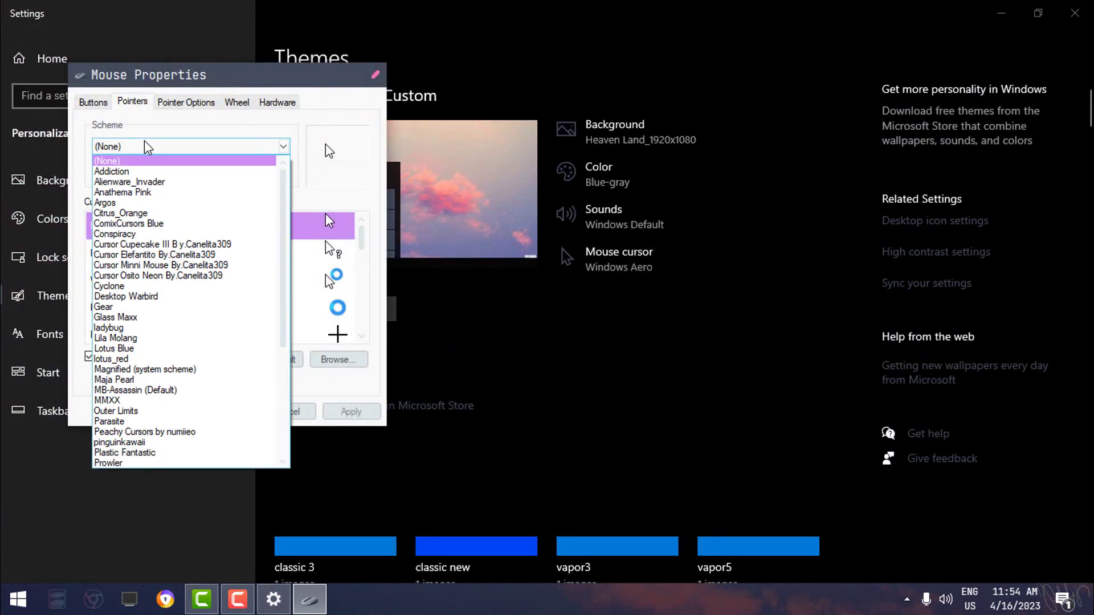
click(147, 182)
click(191, 147)
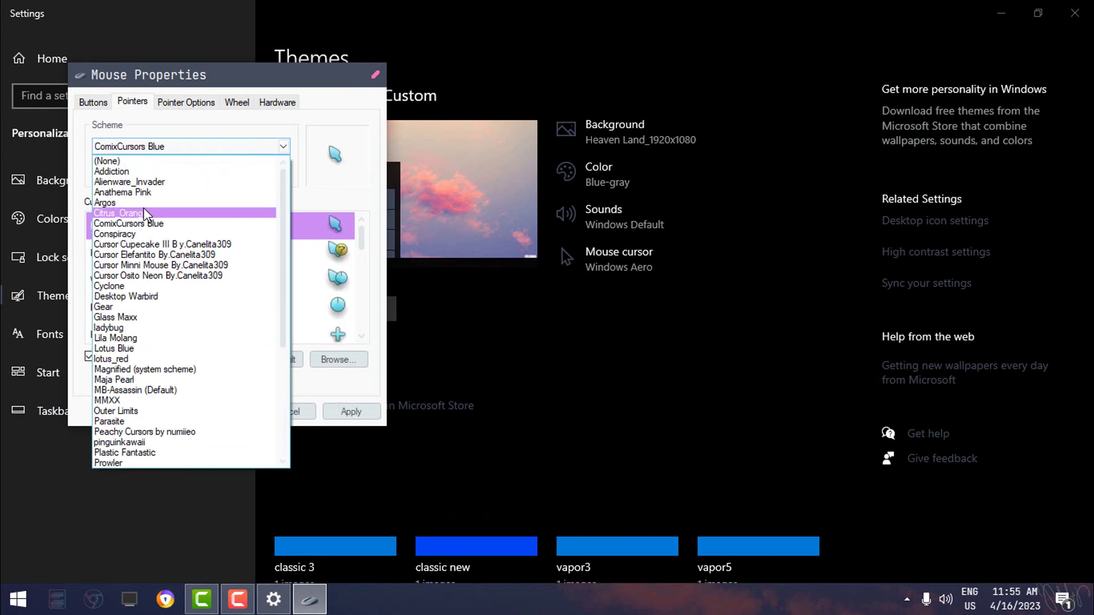
click(112, 359)
click(235, 412)
click(1020, 19)
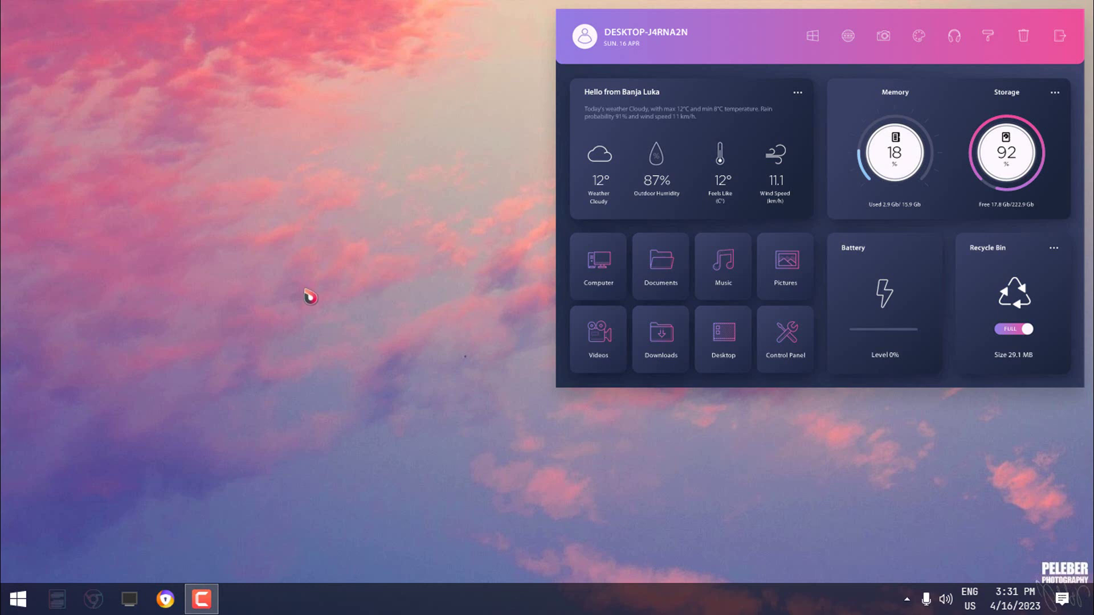
Open the StartIsBack configuration and apply the dark mechanical visual style
click(19, 599)
right_click(279, 269)
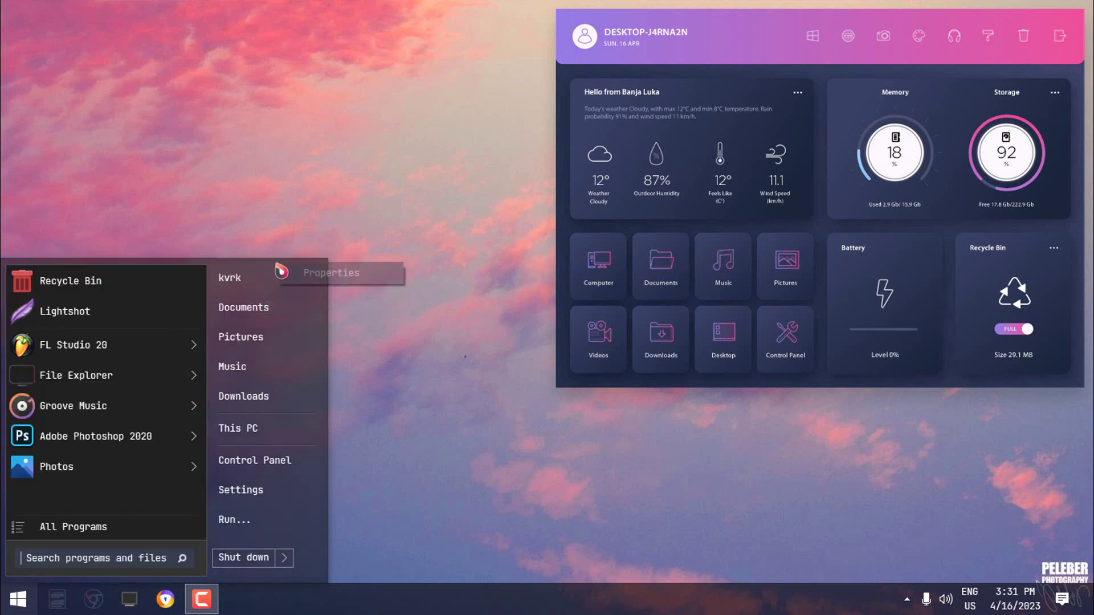
click(294, 273)
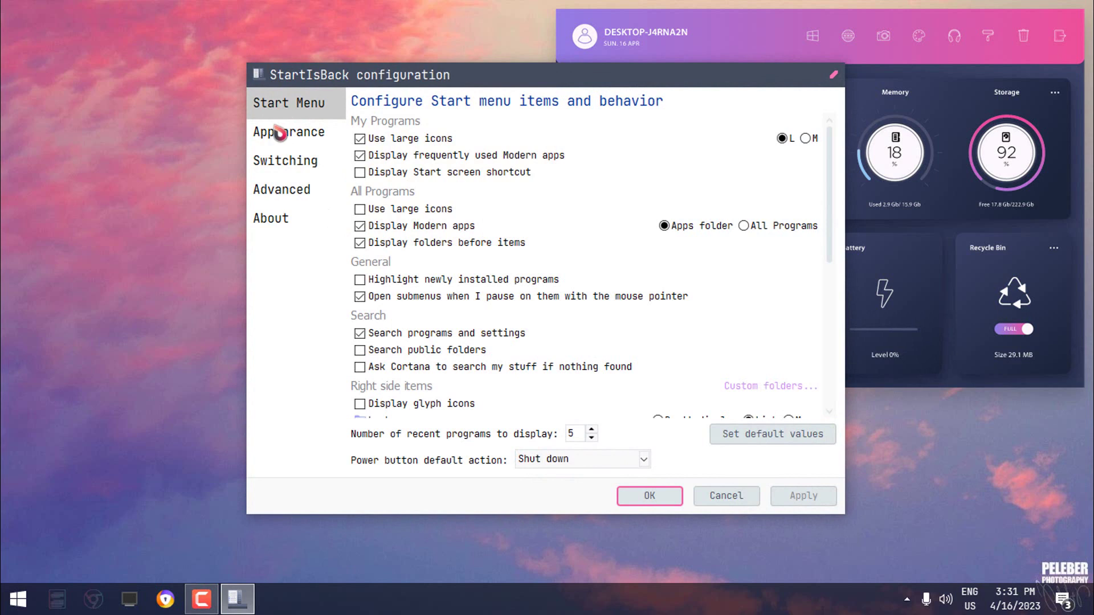
click(279, 133)
click(435, 224)
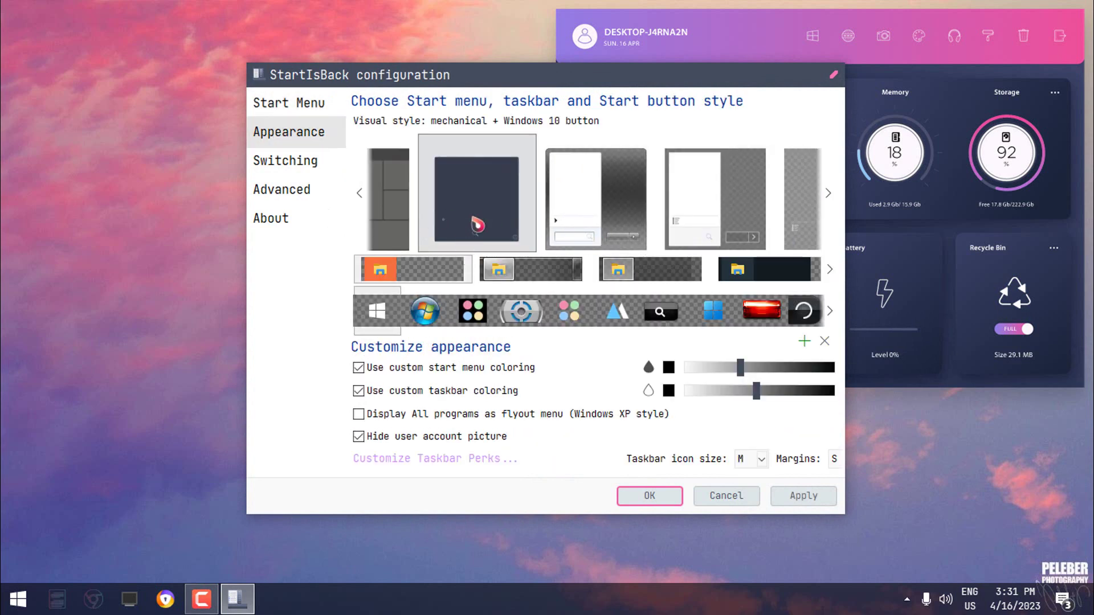
click(788, 503)
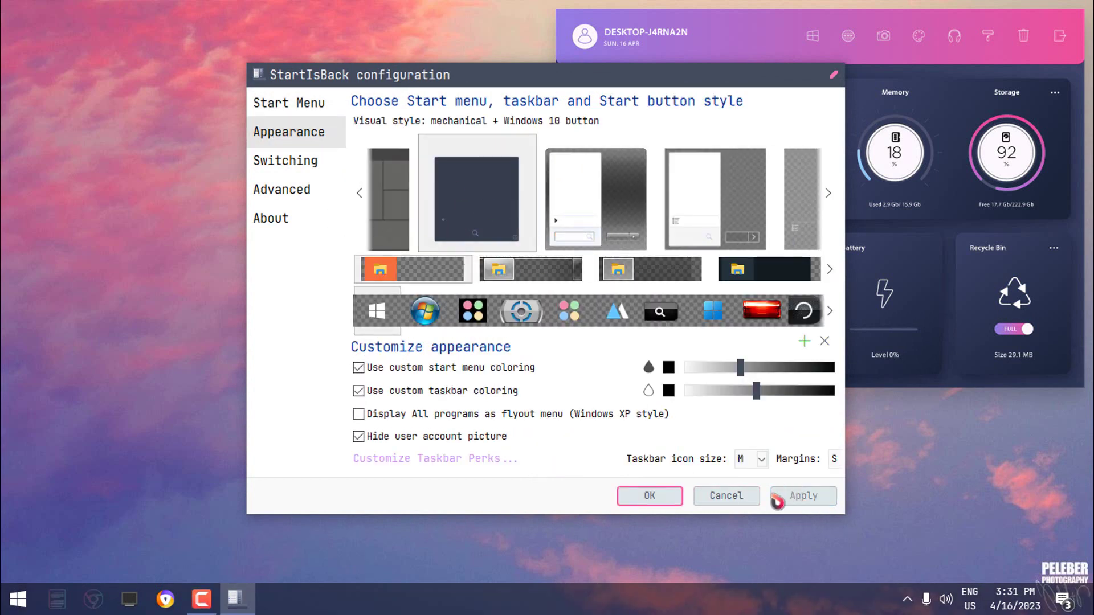
Switch the start menu style to Plain10 and apply it
click(18, 600)
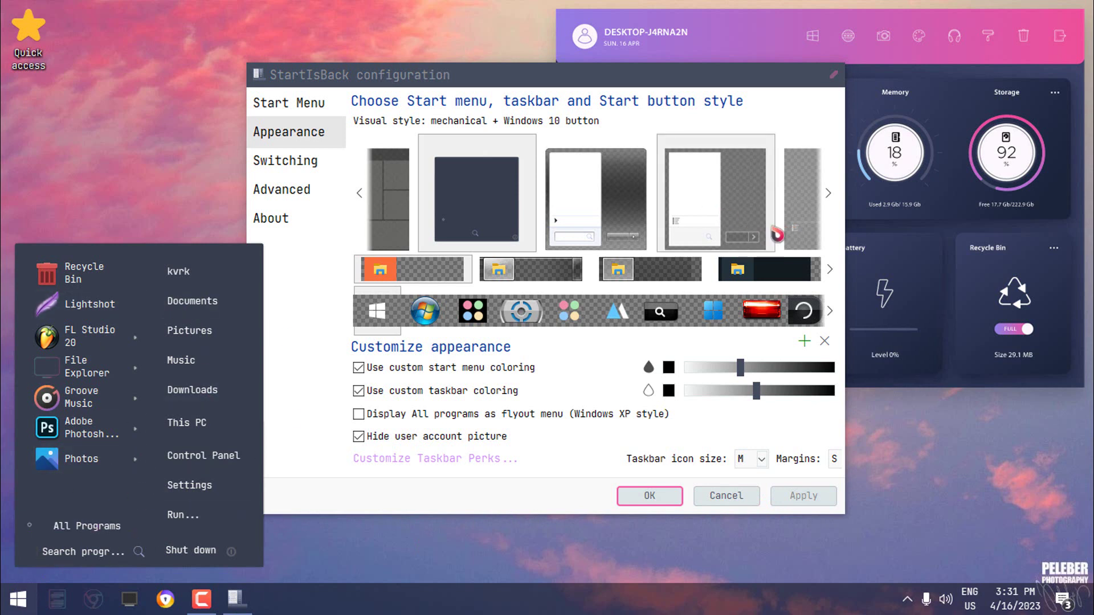
click(791, 227)
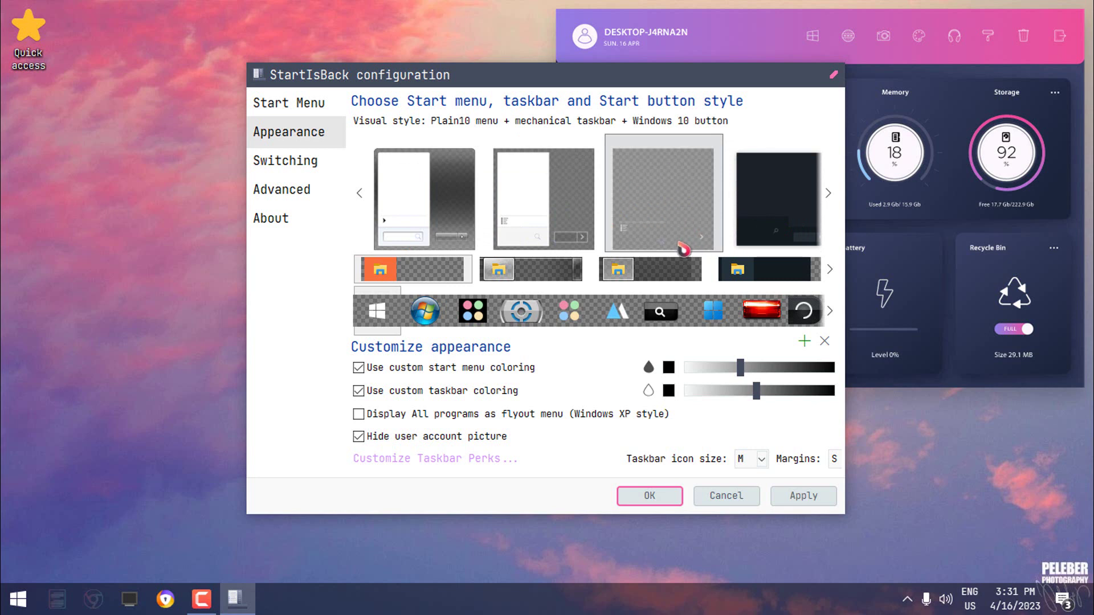
click(804, 497)
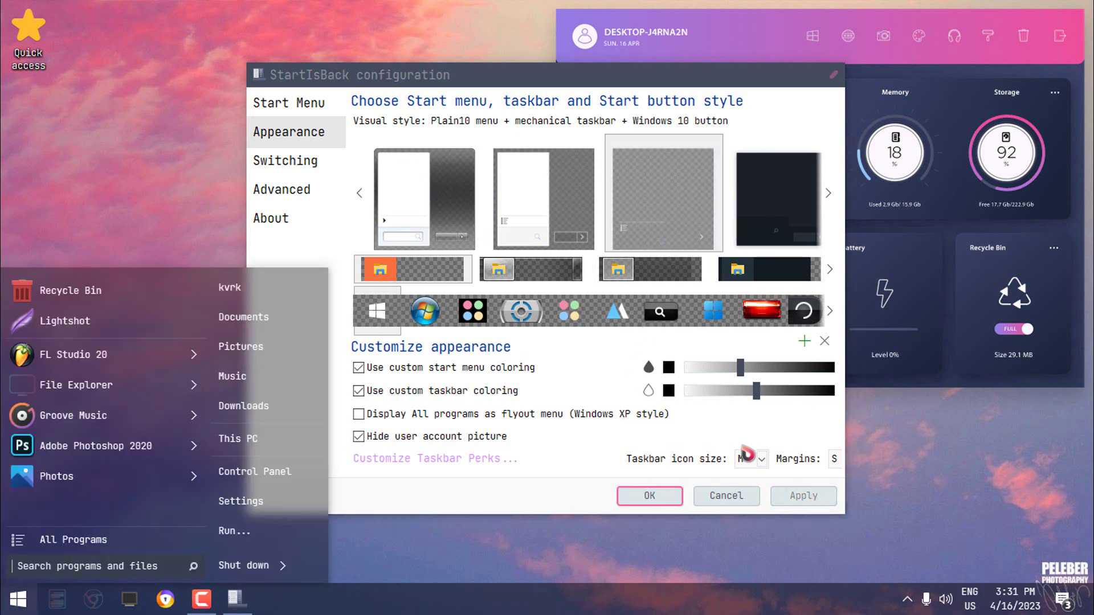
Set the catppuccin start button and save the configuration with OK
click(566, 312)
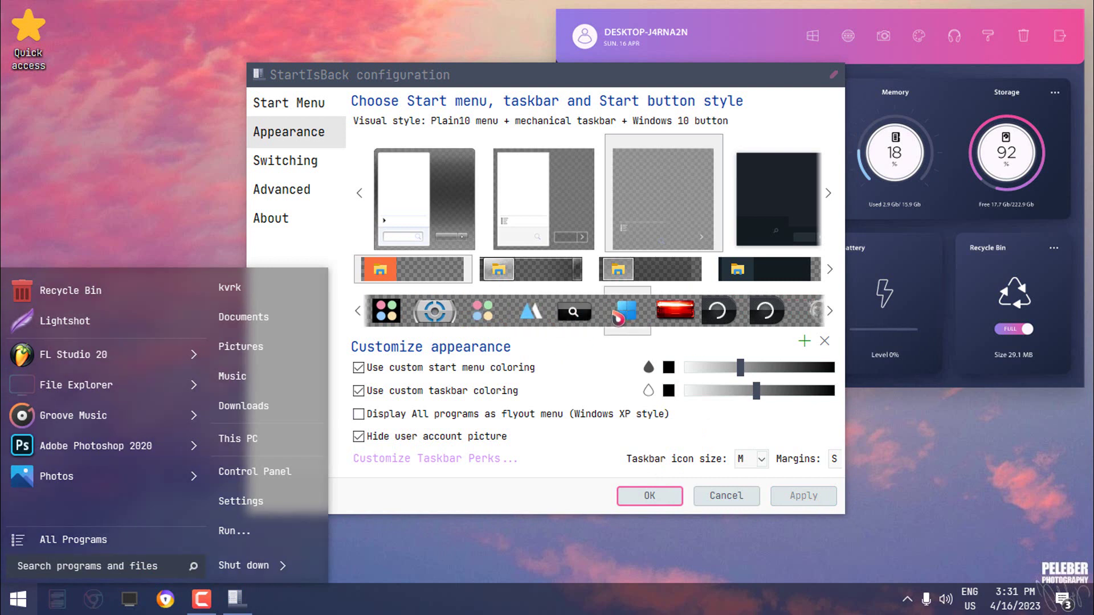
click(569, 312)
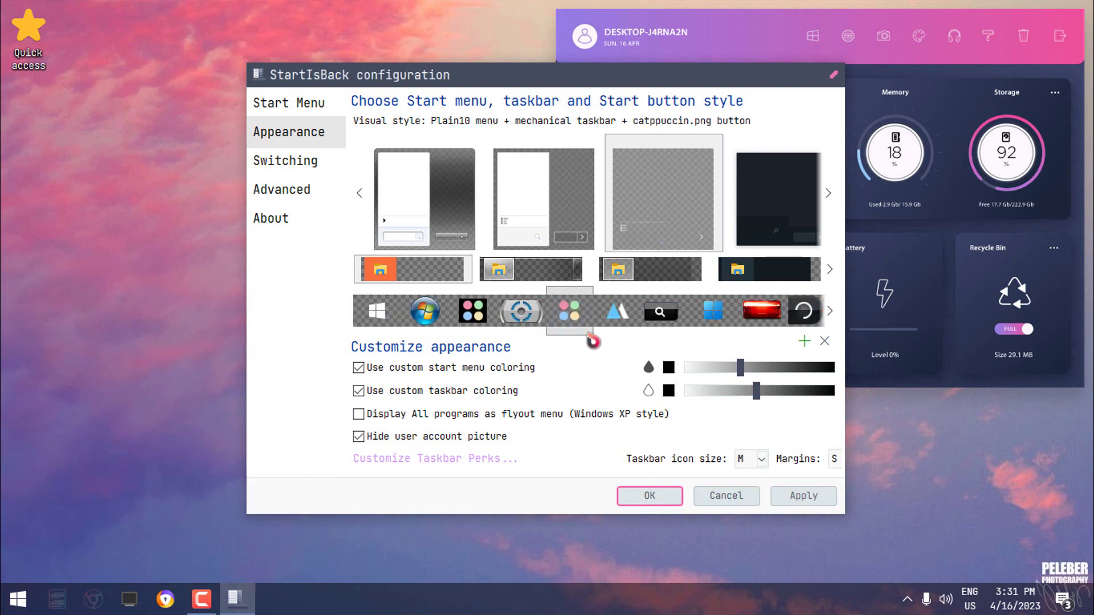
click(679, 501)
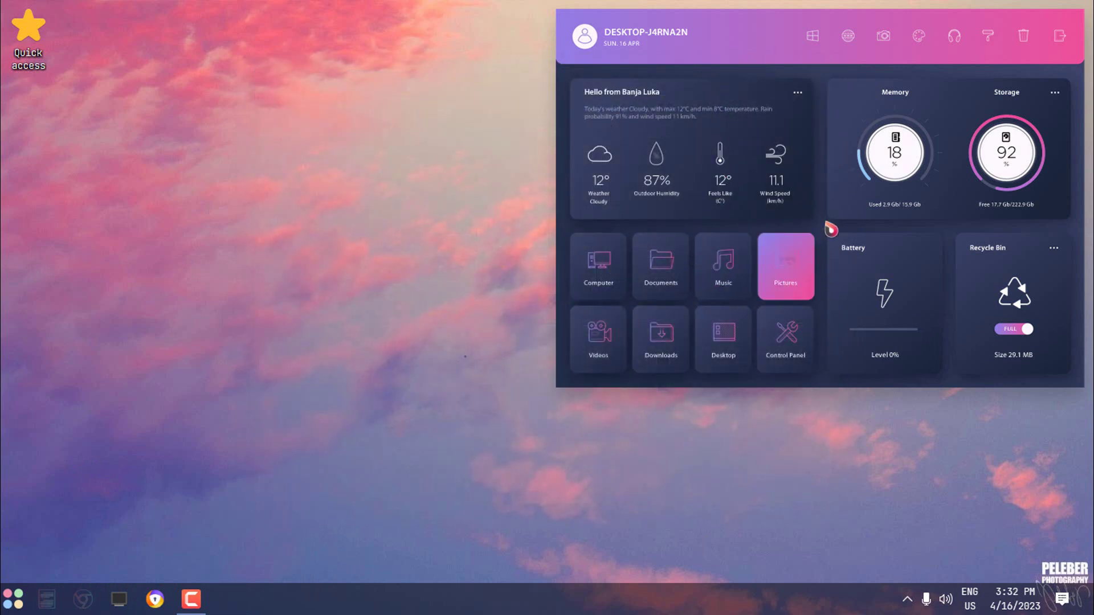
right_click(820, 177)
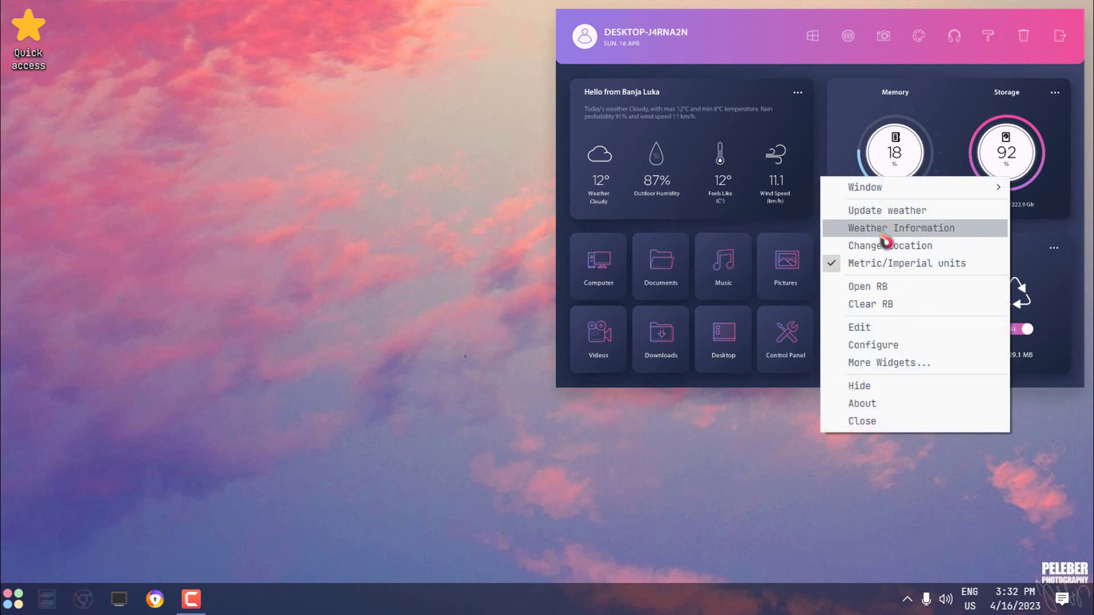
click(874, 327)
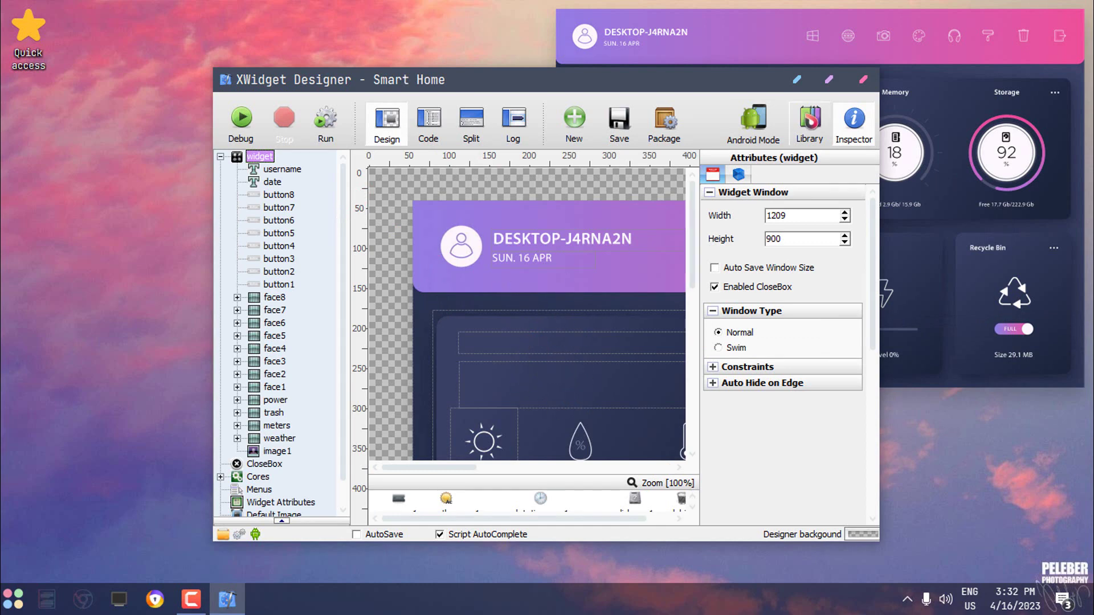
click(863, 80)
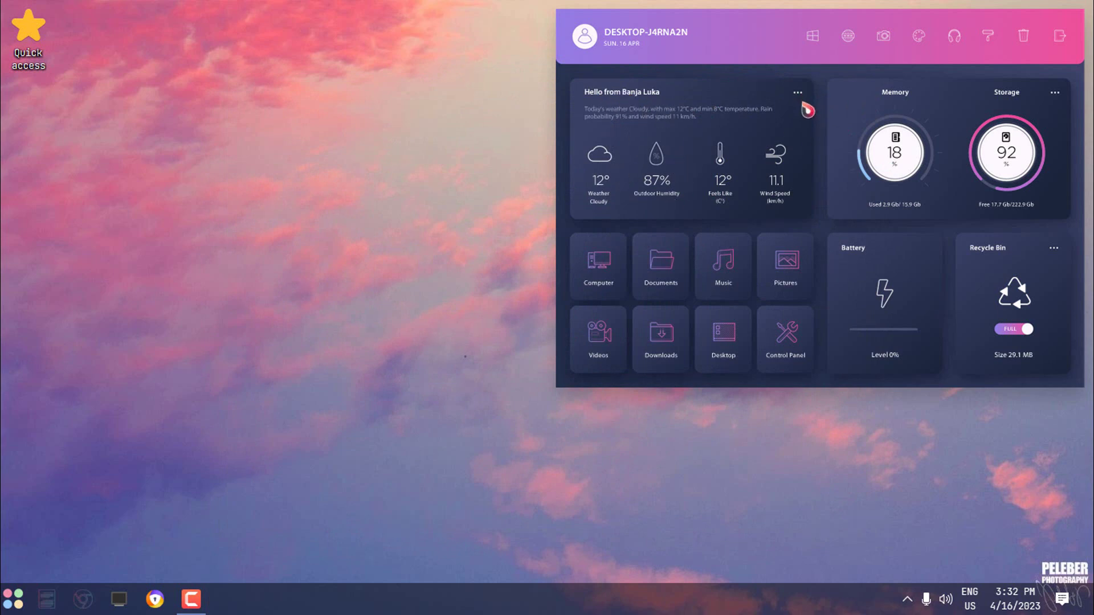
click(798, 95)
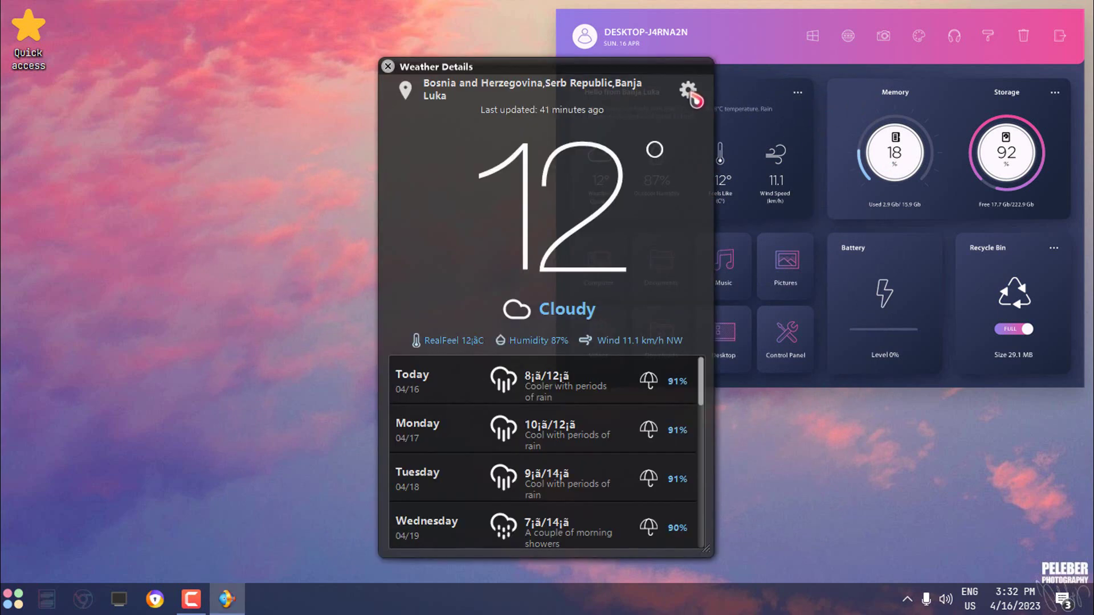
click(689, 91)
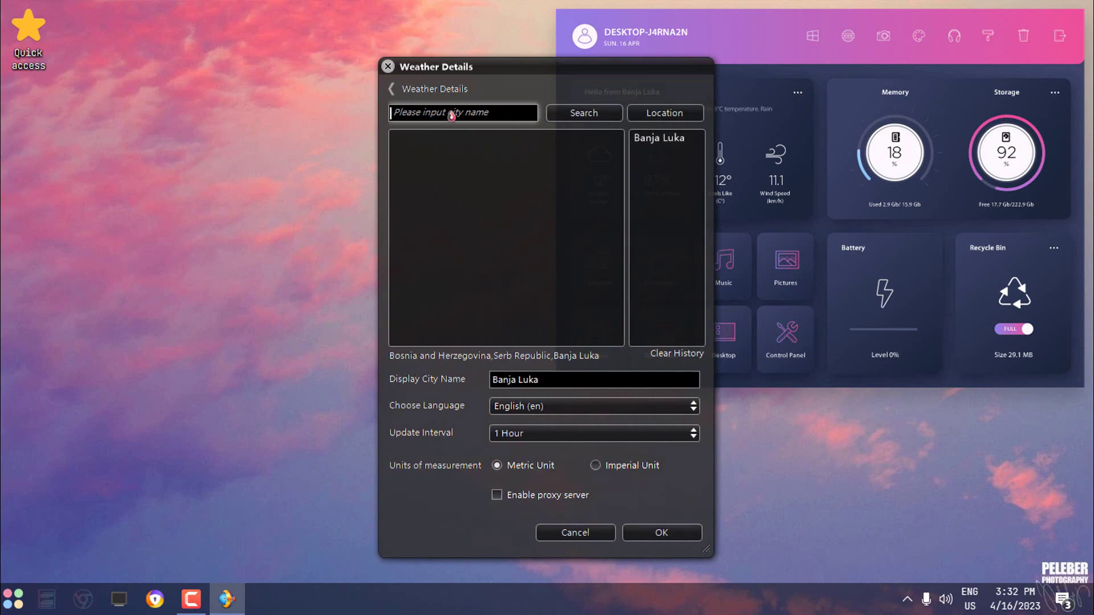
click(659, 532)
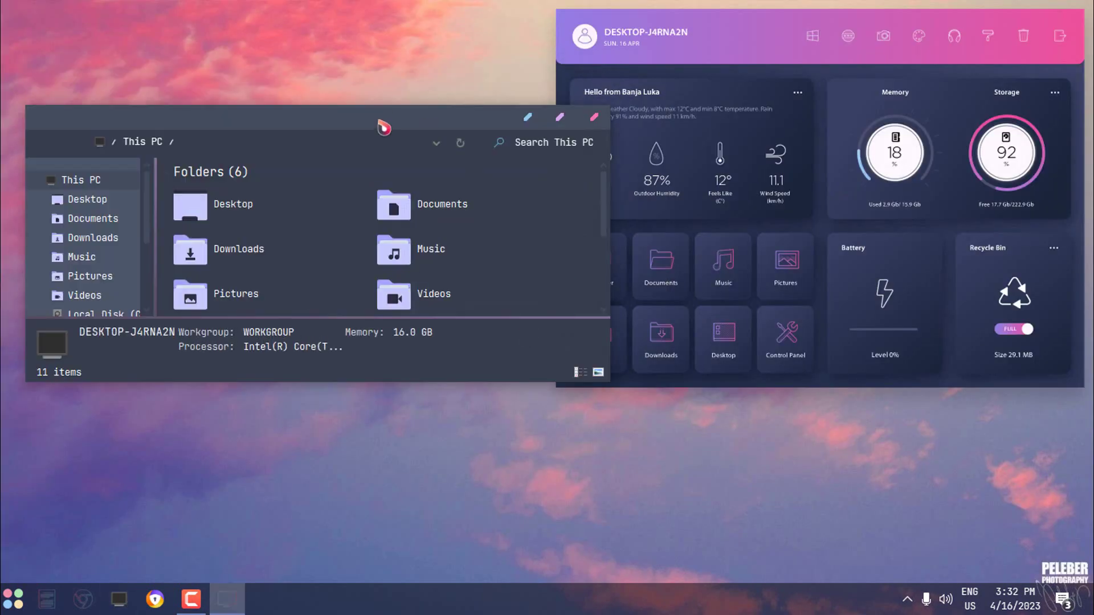
Reposition and enlarge the This PC window to show all drives, then close it
drag(384, 122, 355, 39)
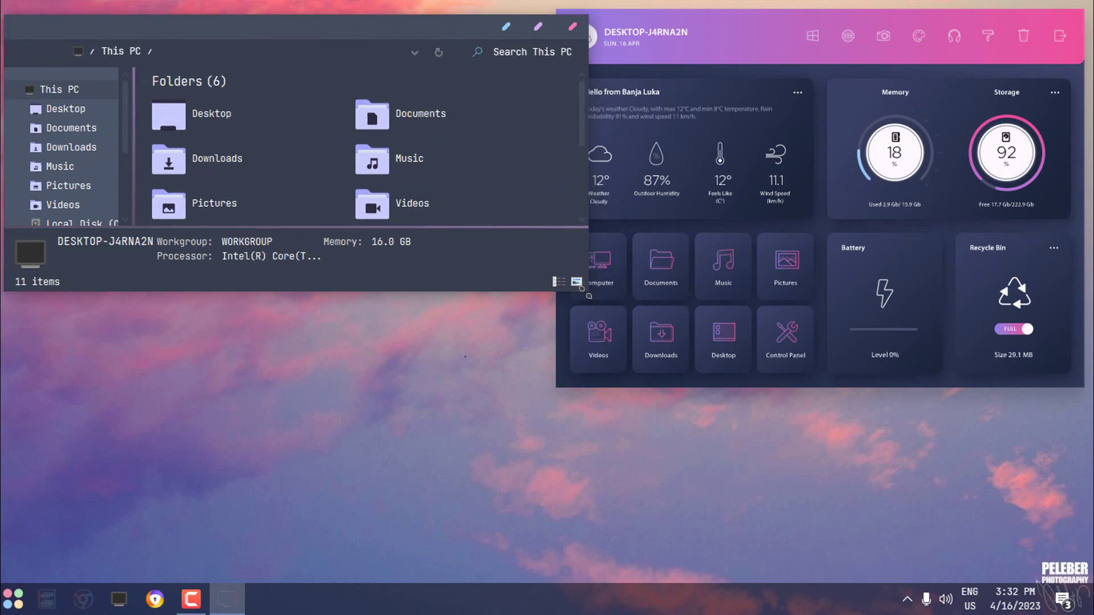
drag(582, 289, 633, 496)
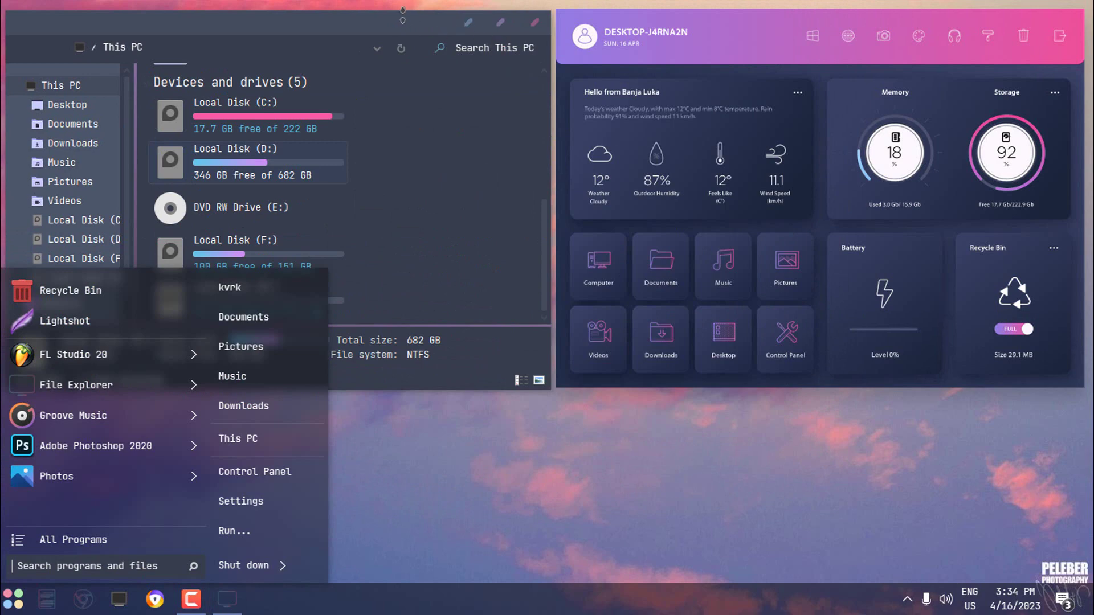
drag(403, 11, 693, 1)
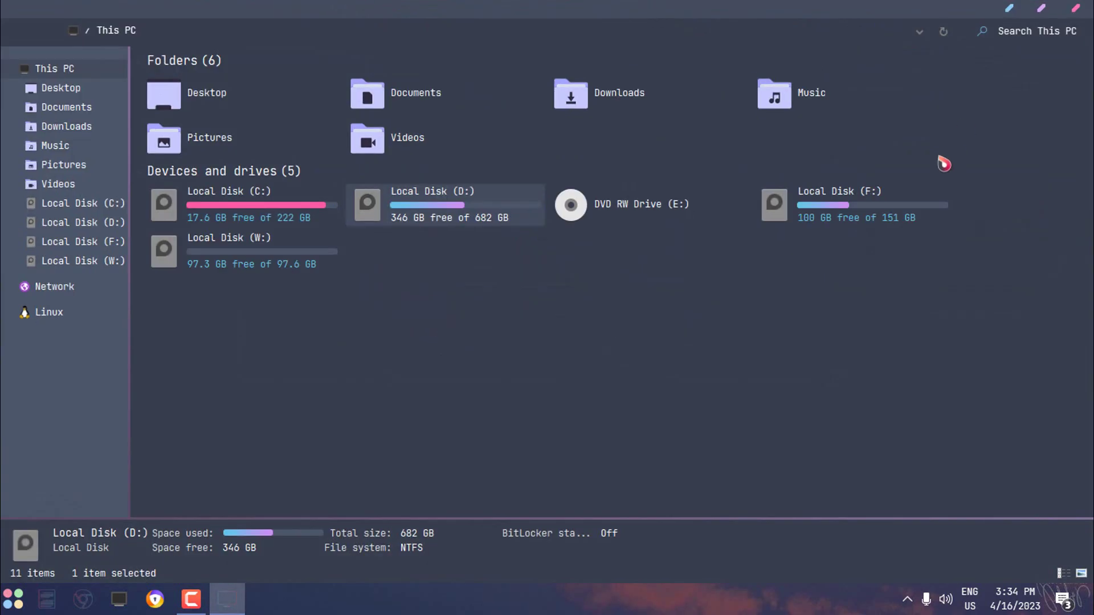
click(1078, 16)
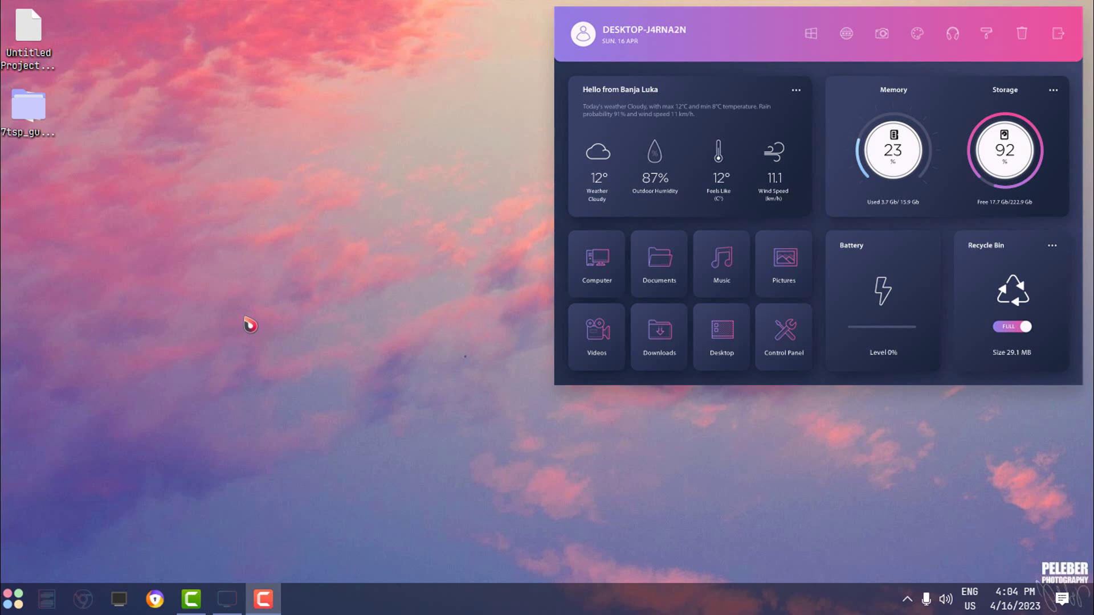
Run 7tsp GUI as administrator, cancel the Restore options, and close the patcher
double_click(28, 109)
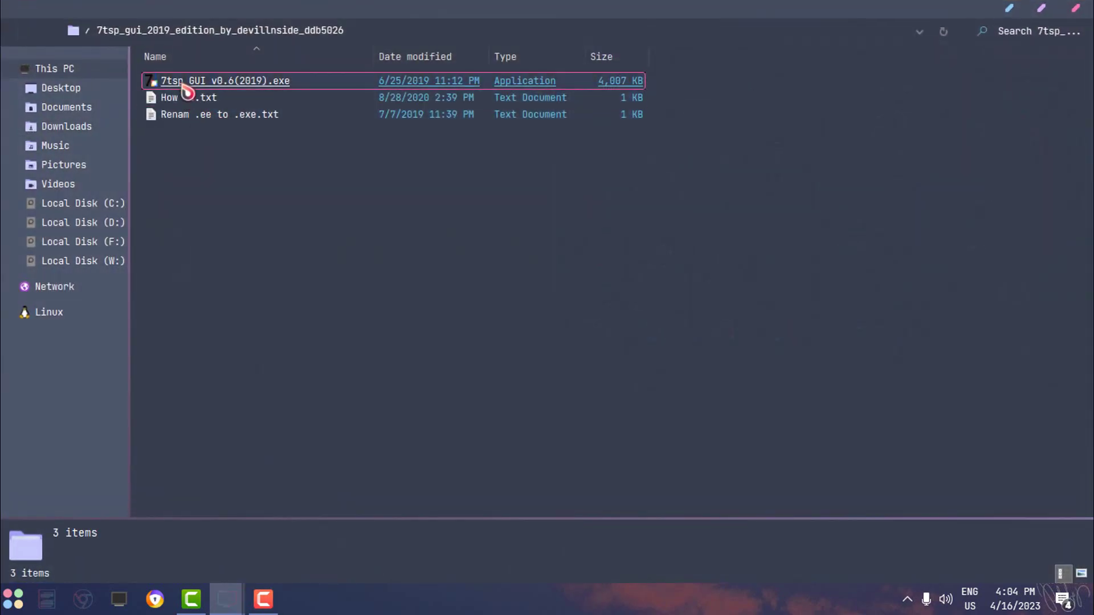
right_click(186, 88)
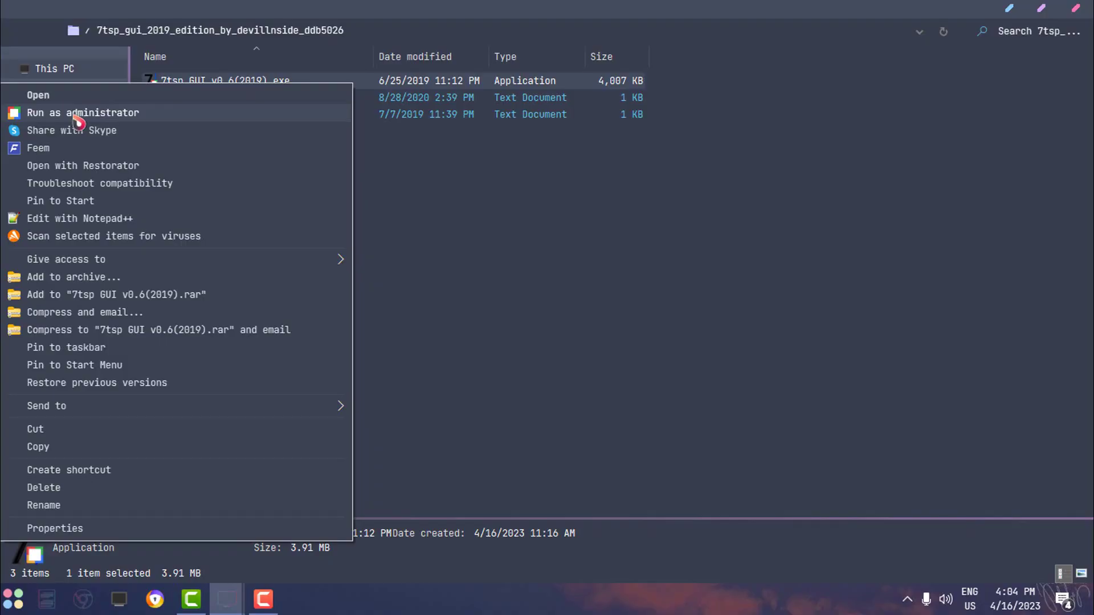
click(76, 119)
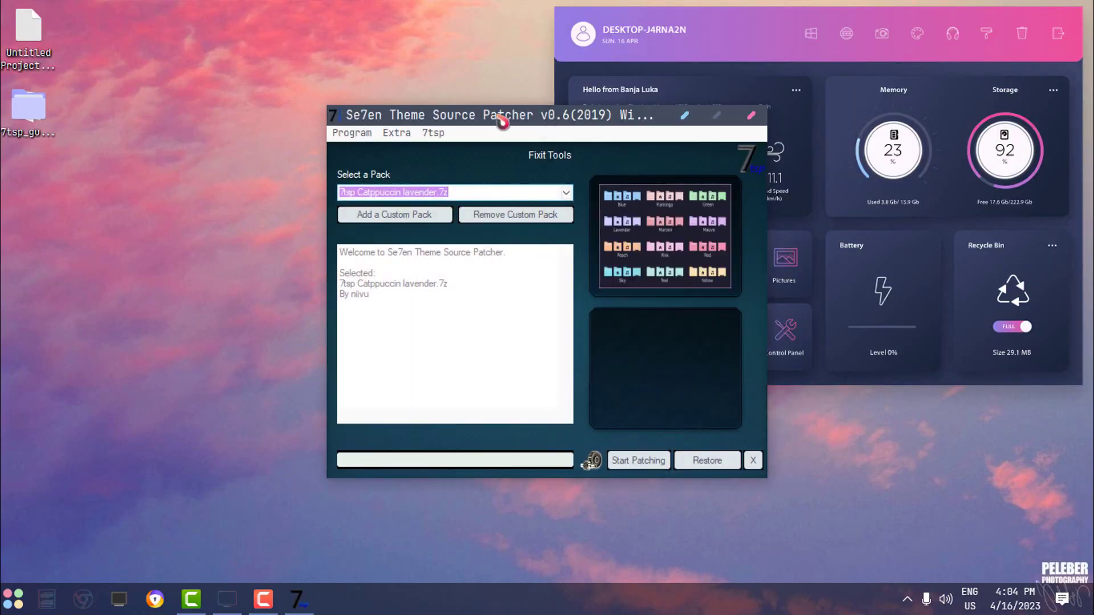
click(707, 460)
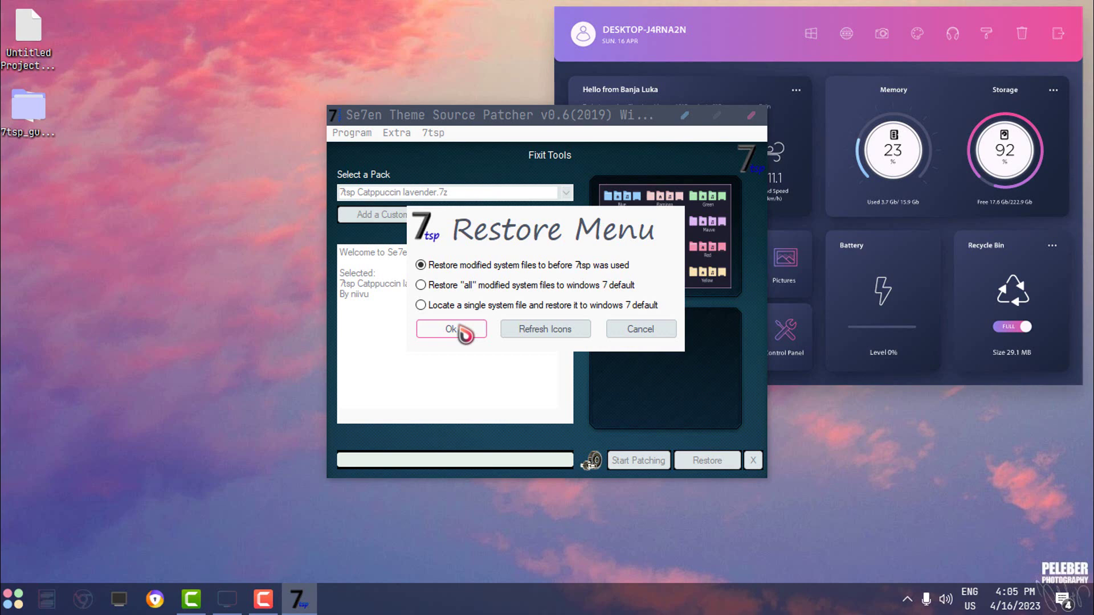
click(647, 334)
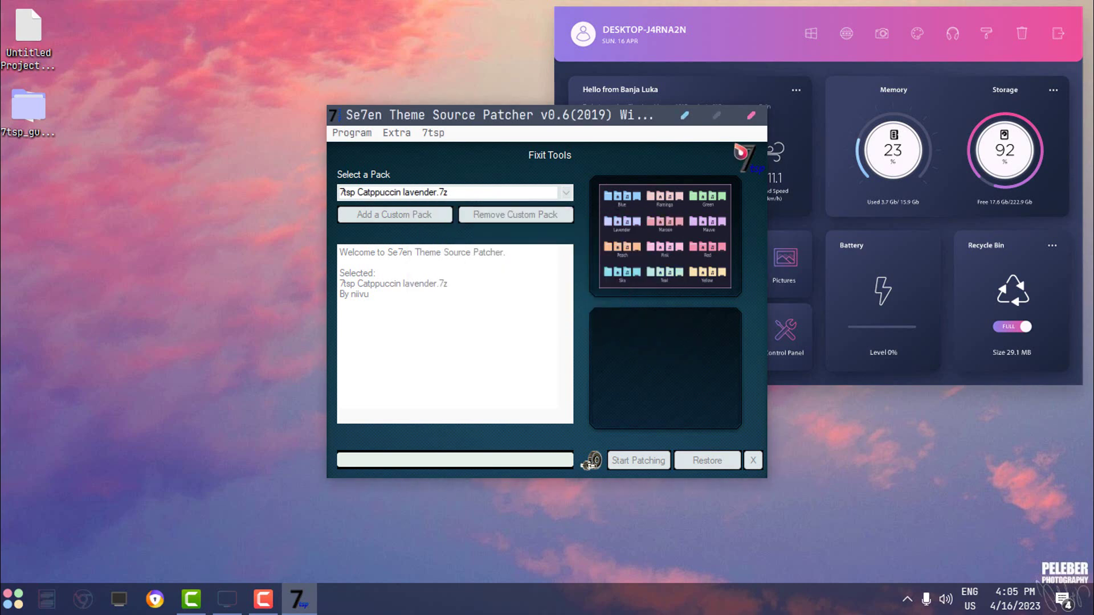
click(752, 117)
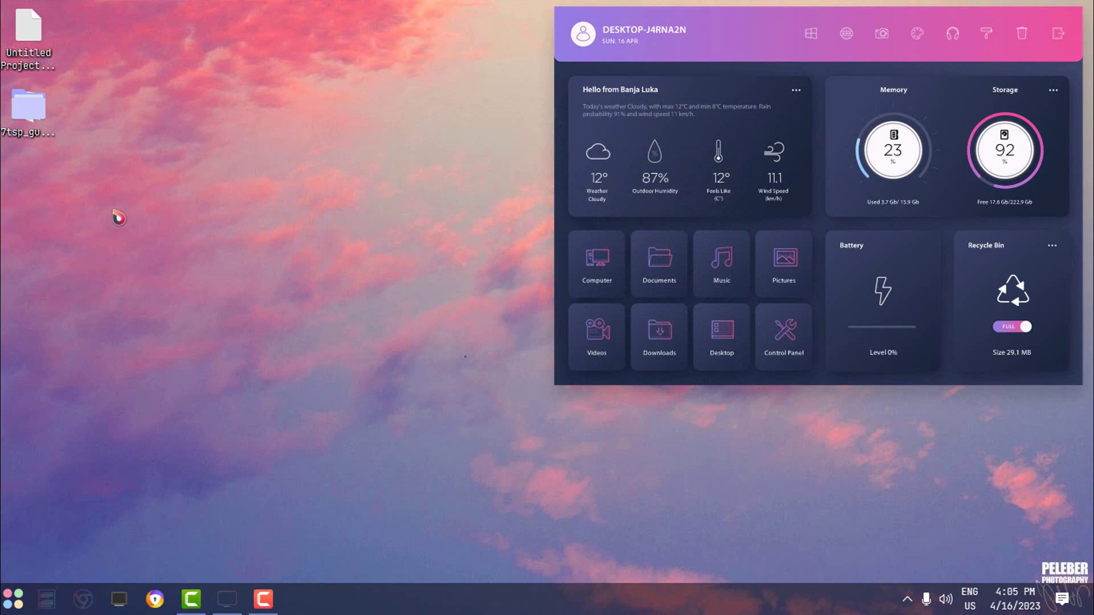
Delete the 7tsp folder from the desktop
click(27, 108)
right_click(11, 115)
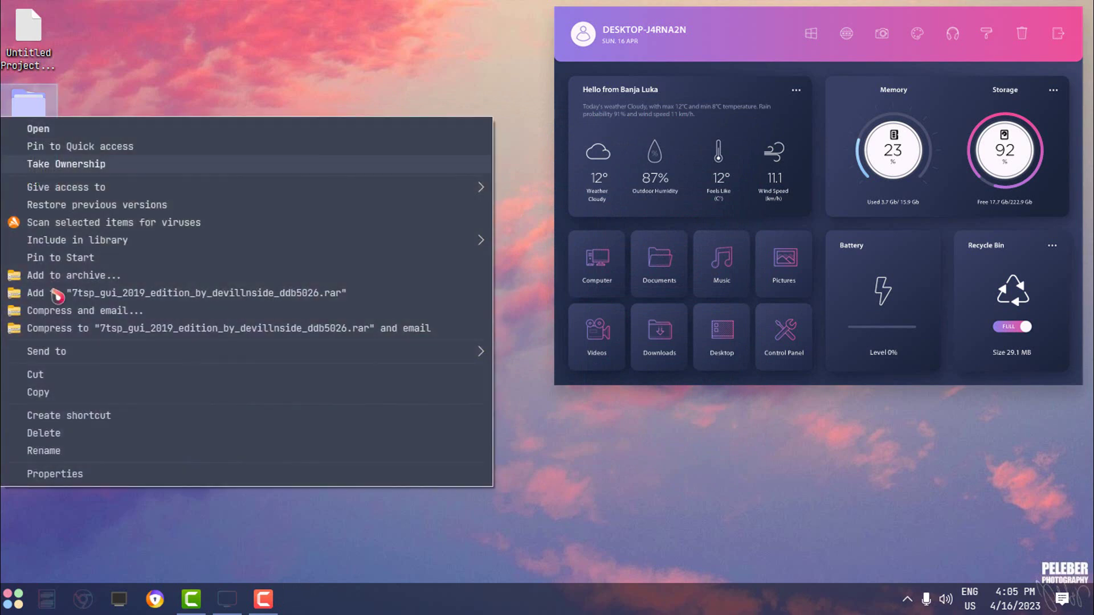
click(34, 434)
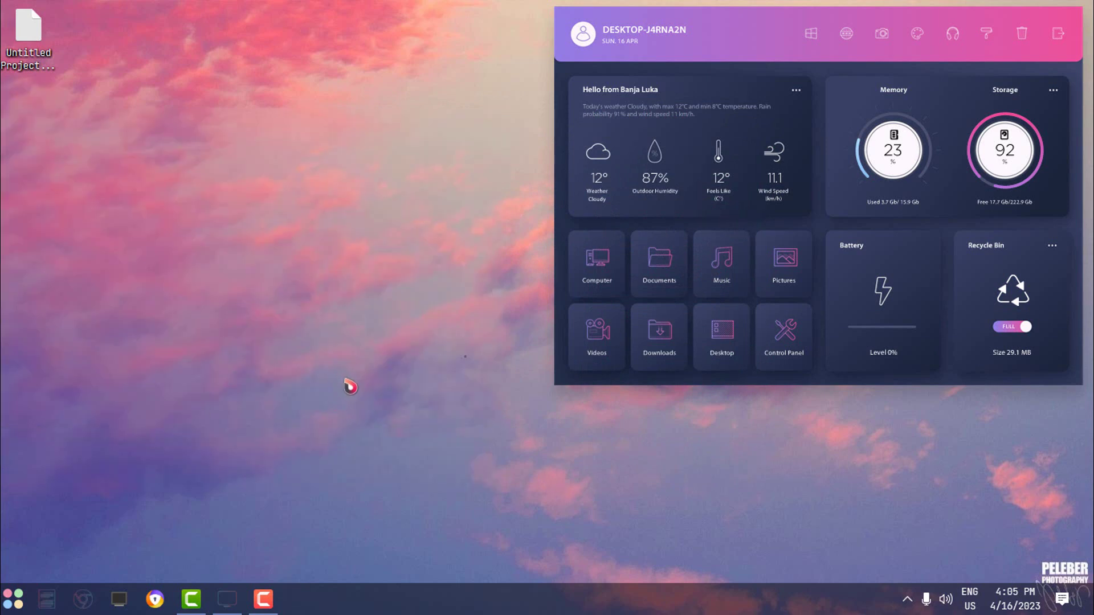